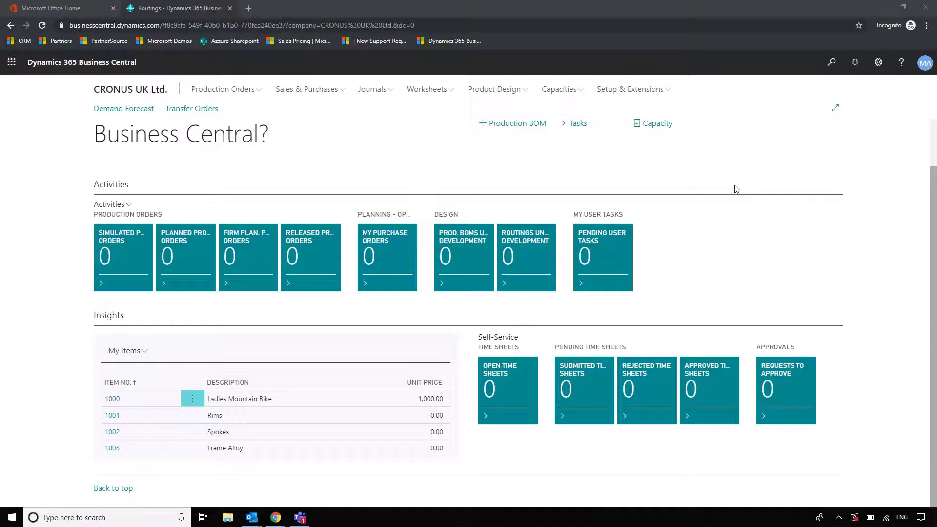
# - Open sales order 101007 for Relecloud and review the Ladies Mountain Bike availability of -10
pyautogui.click(324, 89)
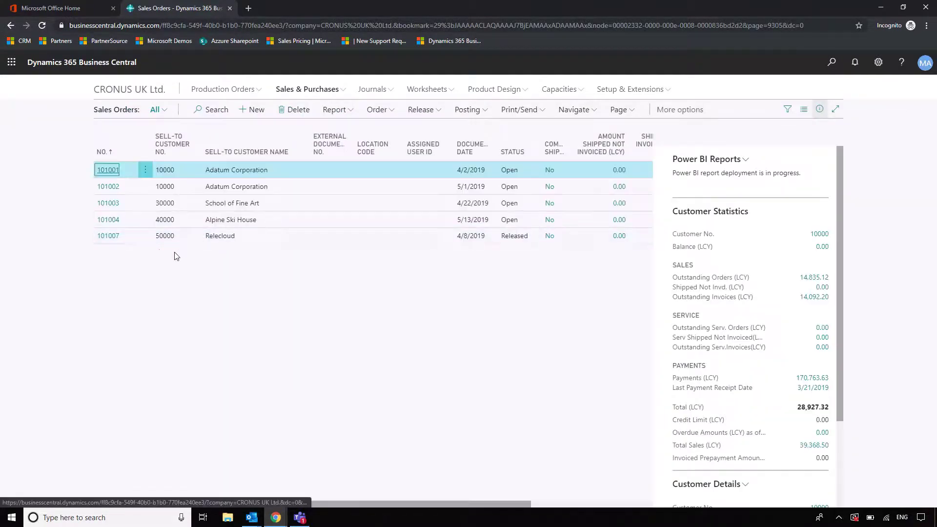
pyautogui.click(109, 242)
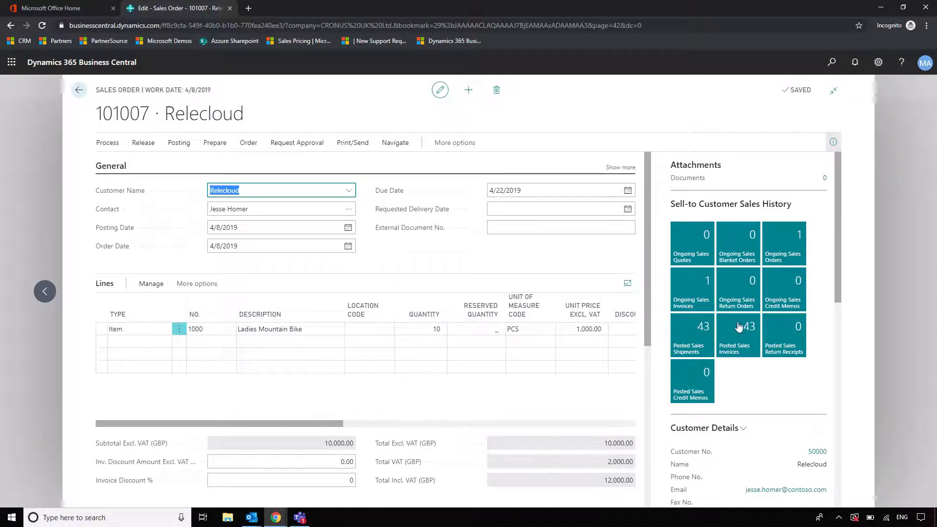
pyautogui.scroll(-2, 744, 331)
pyautogui.scroll(-5, 743, 331)
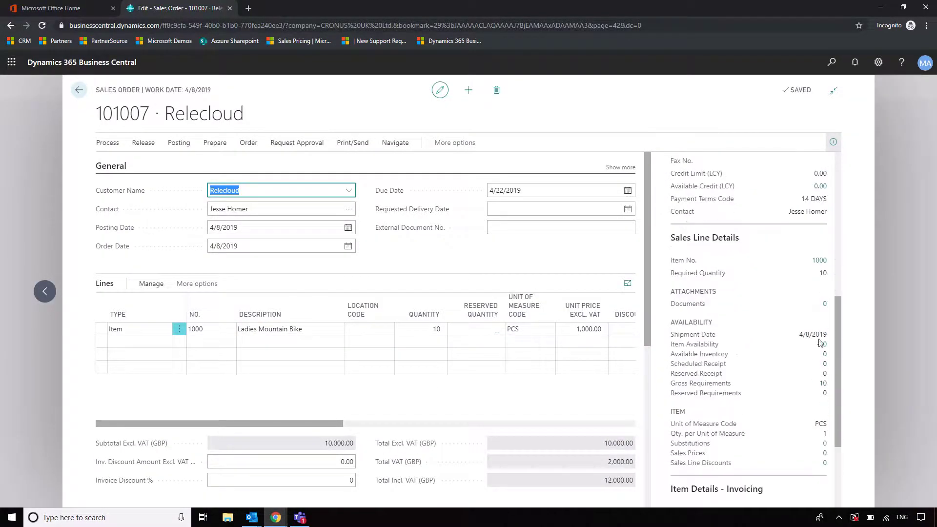
pyautogui.click(824, 345)
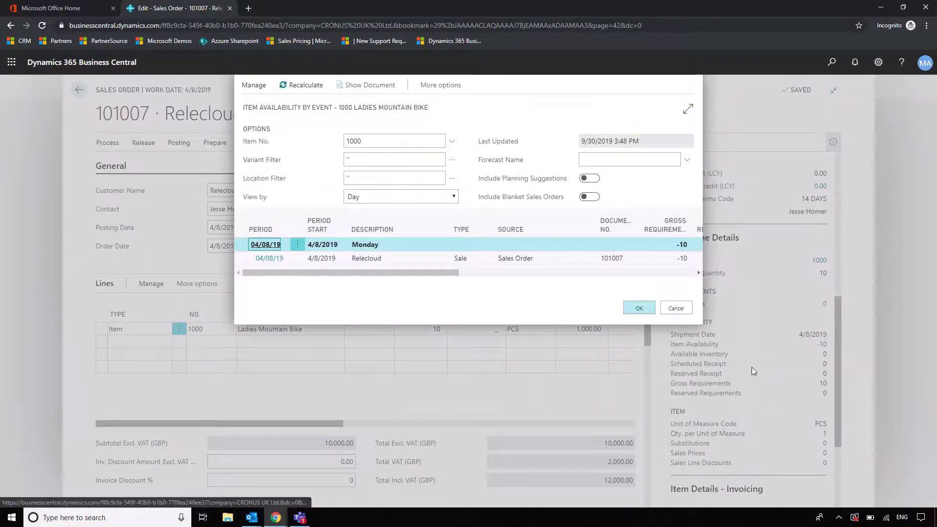
pyautogui.click(677, 309)
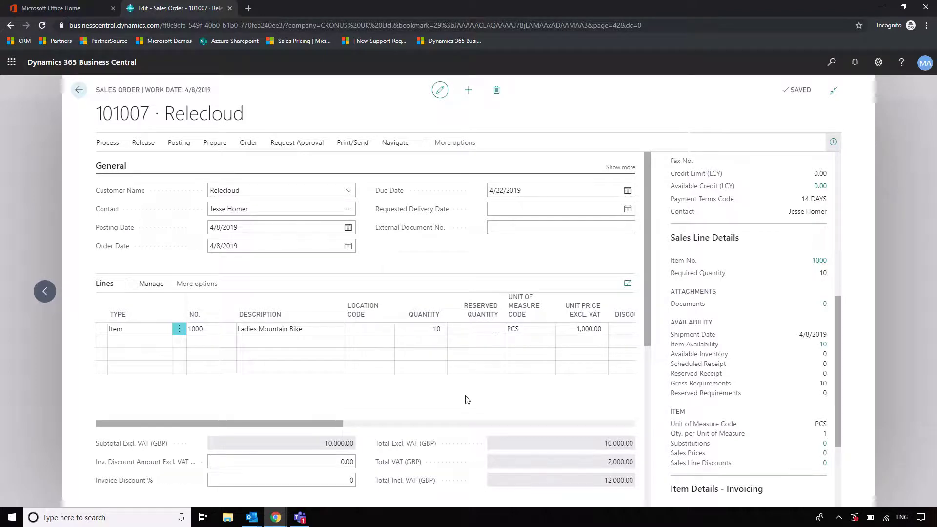
# - Close sales order 101007 and the Sales Orders list to return to the manufacturing home page
pyautogui.press('Escape')
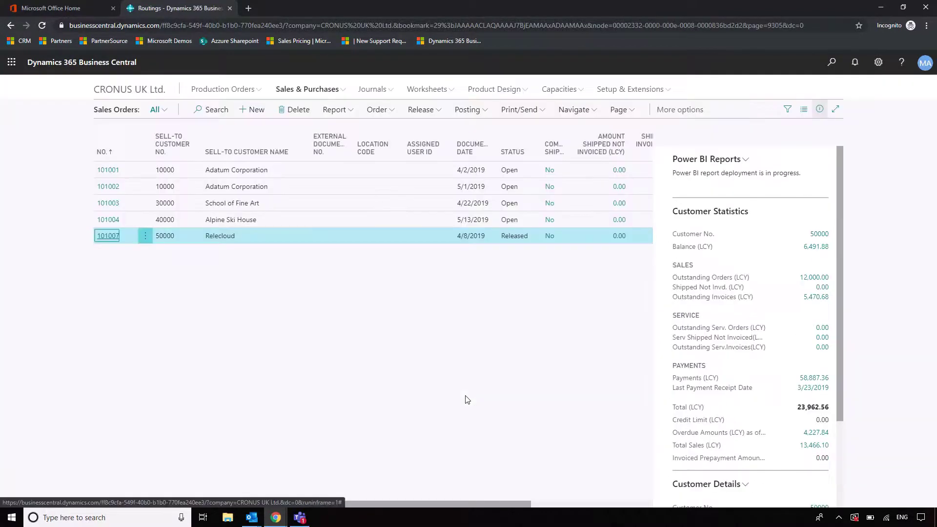
pyautogui.press('Escape')
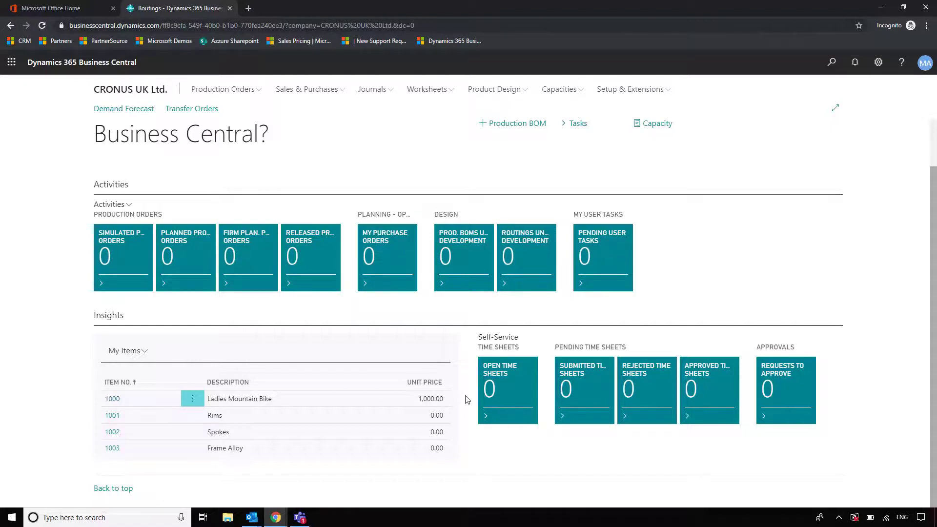
pyautogui.click(126, 109)
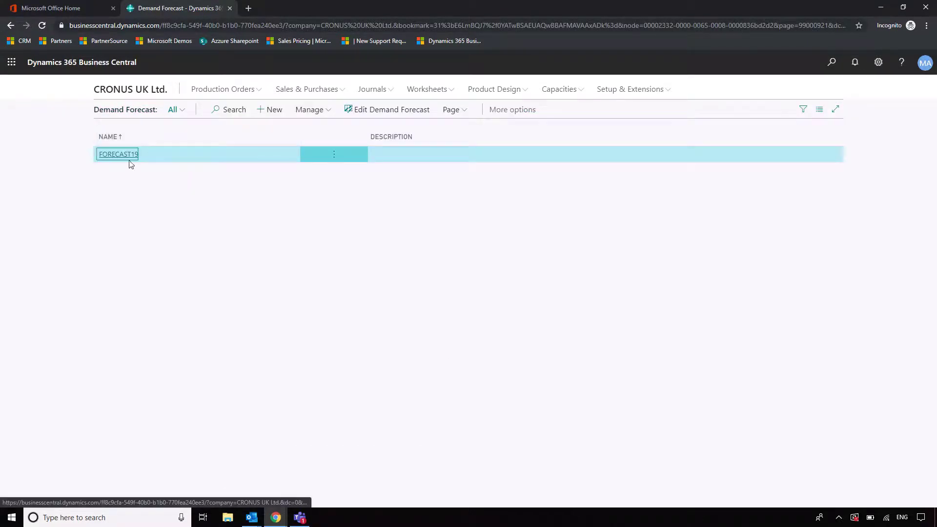
pyautogui.click(119, 155)
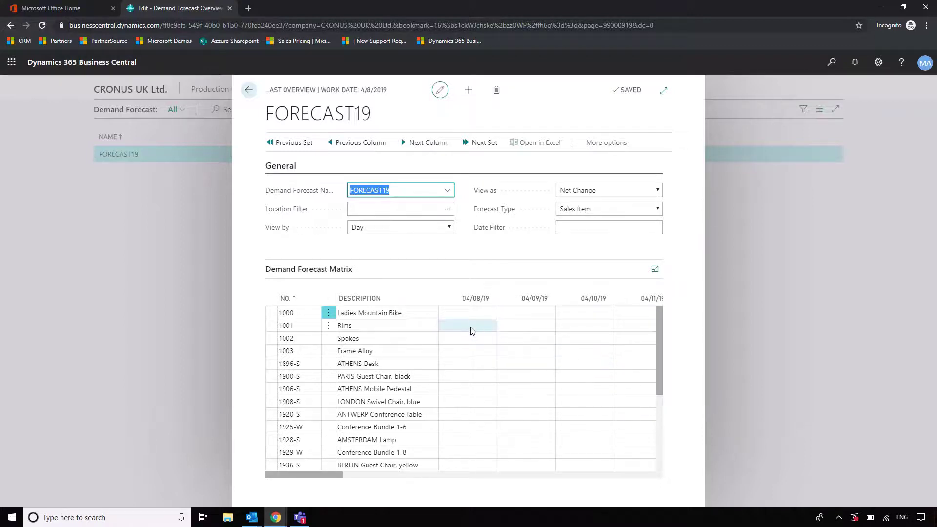
pyautogui.press('Escape')
pyautogui.click(156, 89)
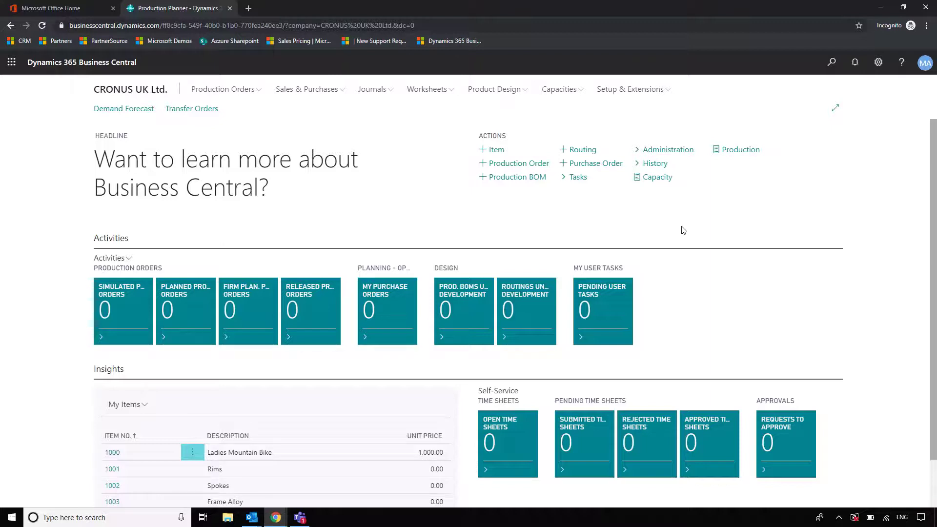
# - Open the empty DEFAULT planning worksheet and show its Prepare actions
pyautogui.click(428, 91)
pyautogui.click(134, 109)
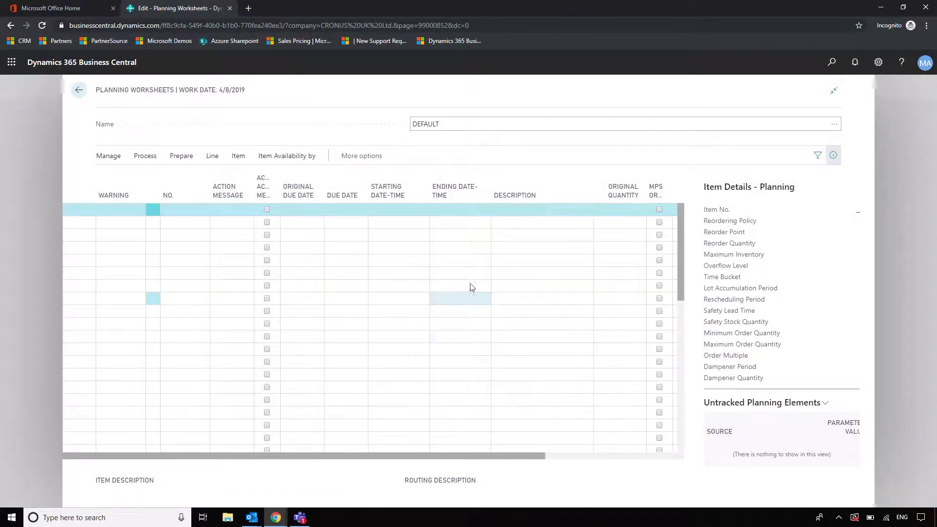
pyautogui.click(419, 459)
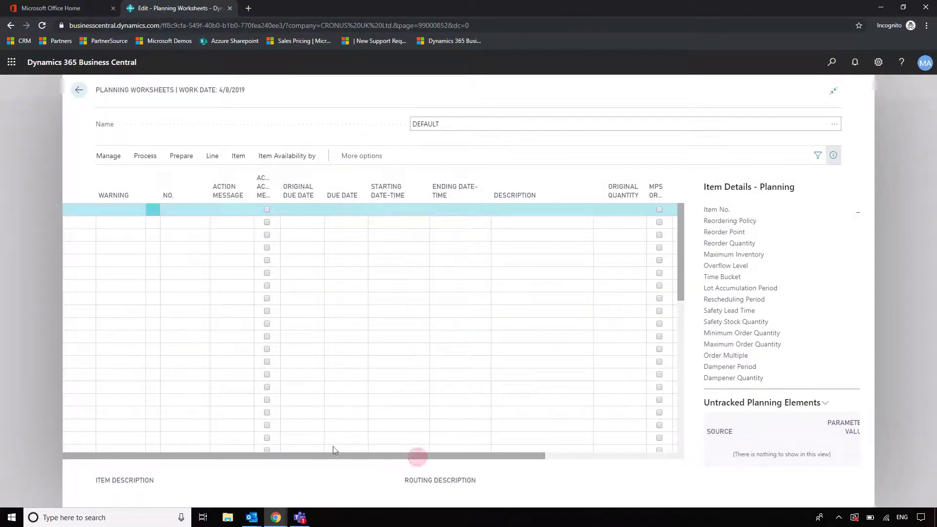
pyautogui.click(176, 157)
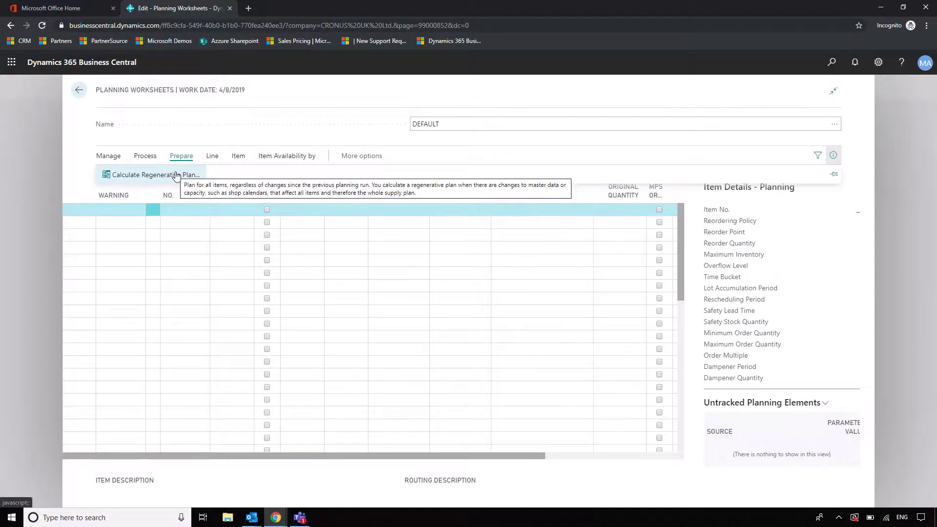
# - Calculate an MPS-only regenerative plan for 9/1/2019–10/31/2019 with no forecast
pyautogui.click(177, 176)
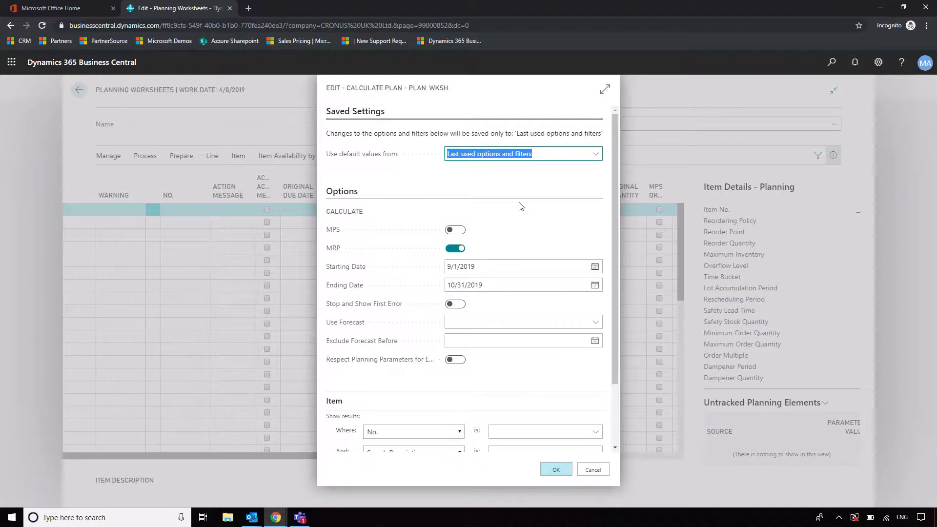
pyautogui.click(455, 230)
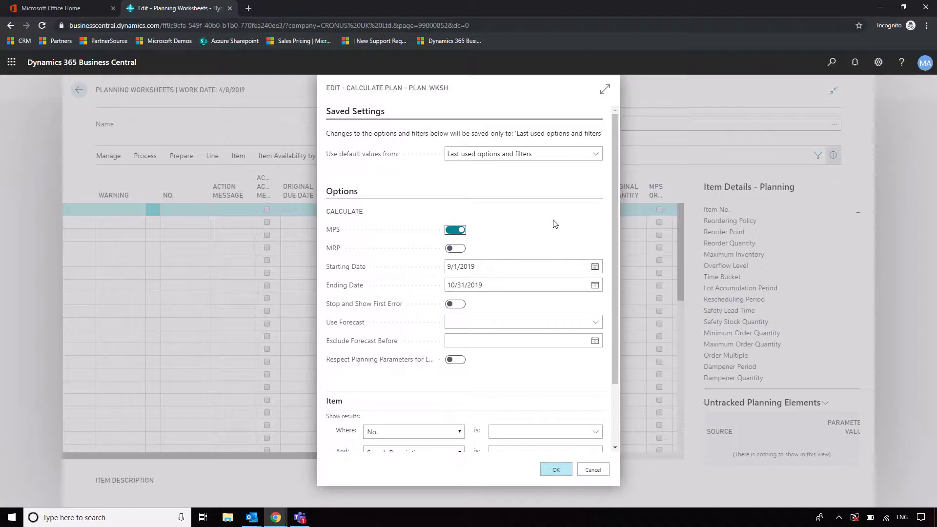
pyautogui.click(595, 267)
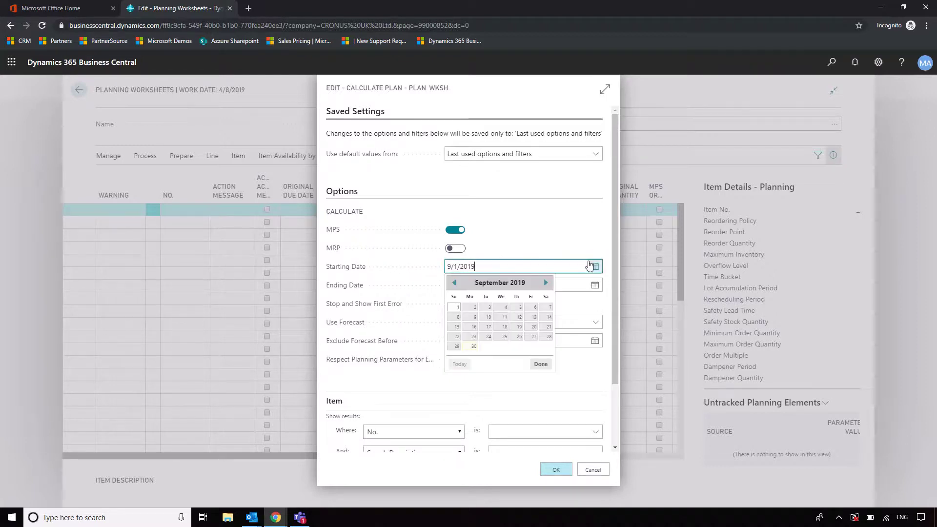
pyautogui.click(599, 305)
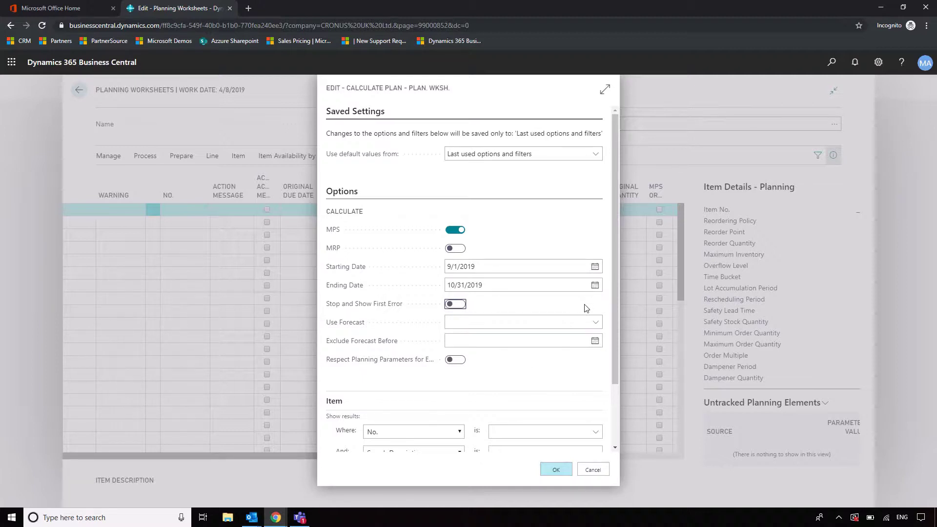
pyautogui.click(599, 323)
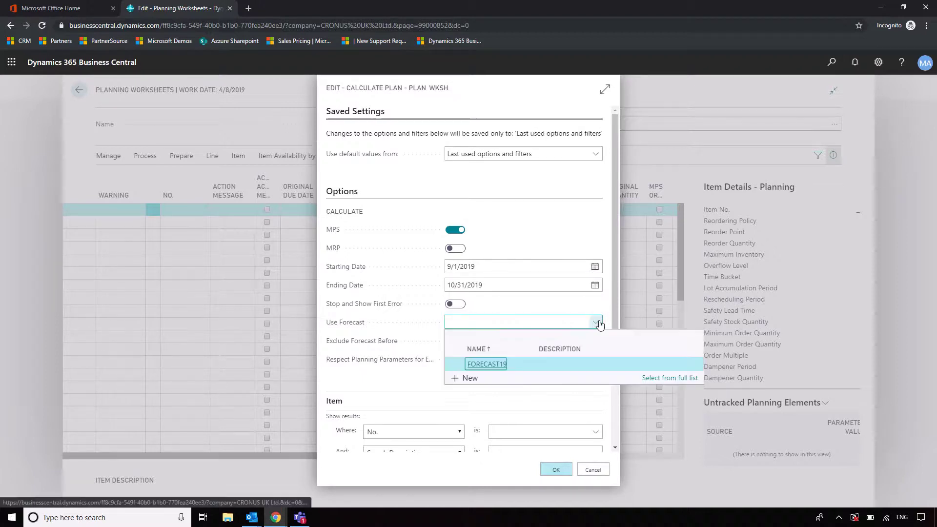
pyautogui.click(407, 376)
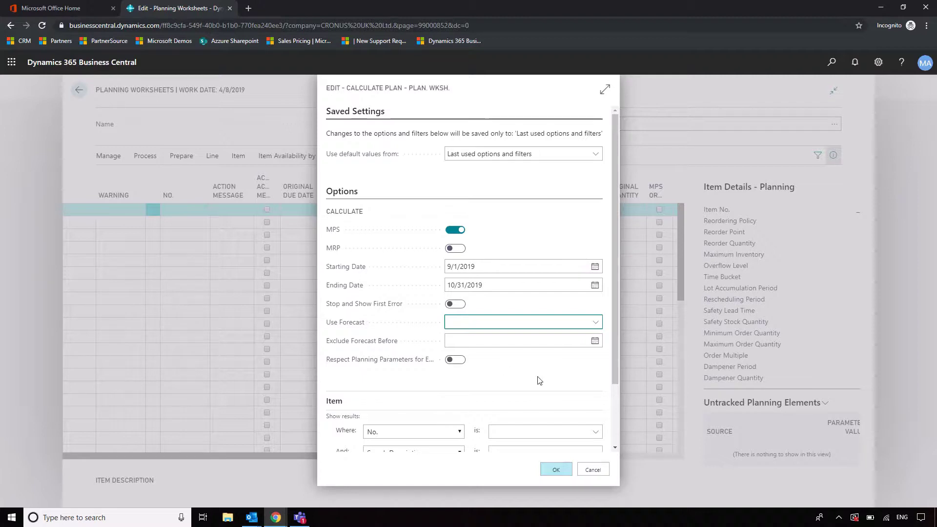
pyautogui.scroll(-3, 535, 382)
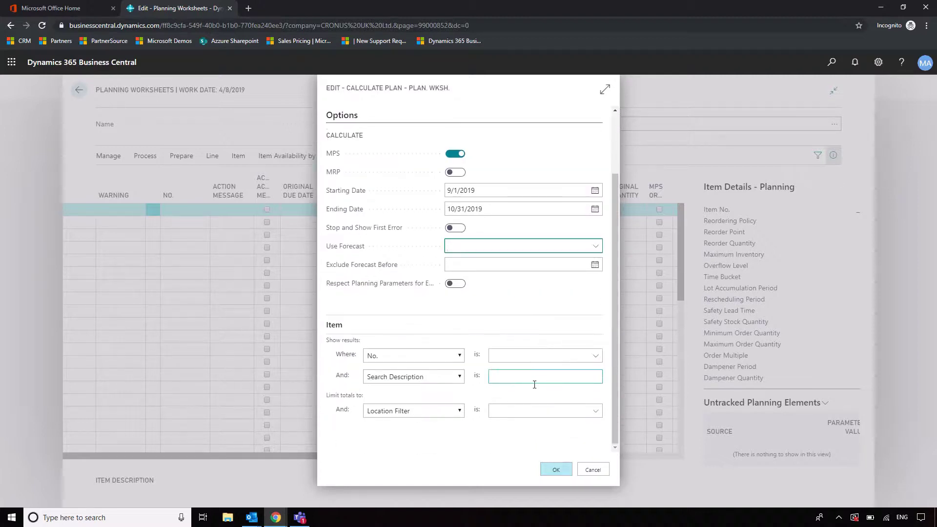
pyautogui.click(557, 469)
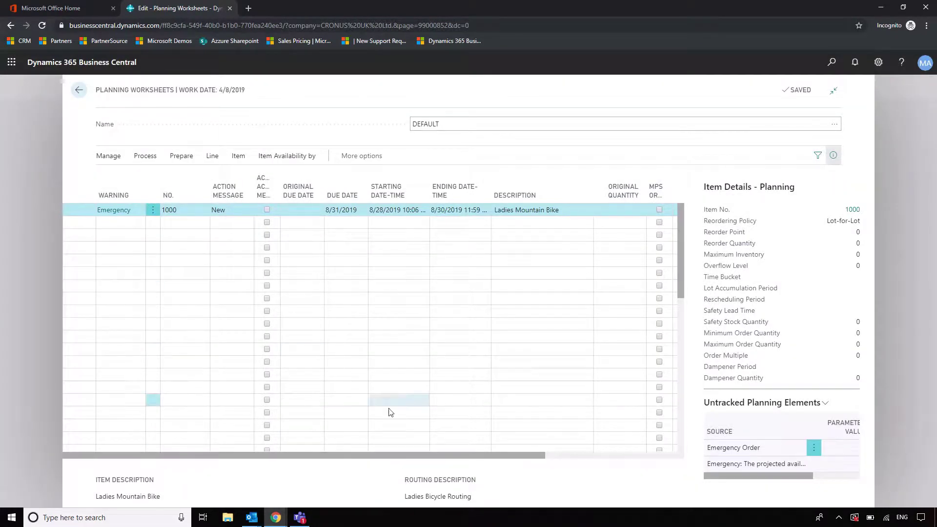
# - Check the Ladies Mountain Bike line's 10-unit production order and accept its action message
pyautogui.moveTo(437, 456); pyautogui.dragTo(574, 456)
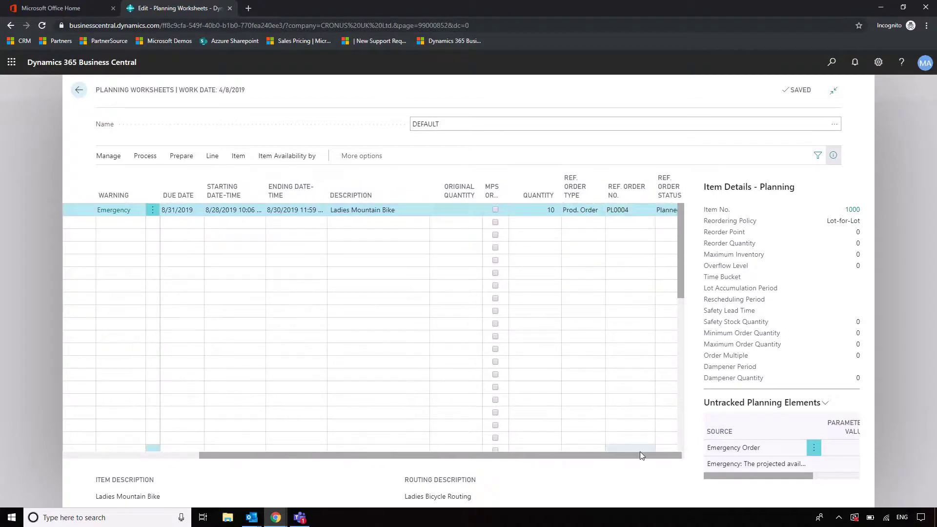
pyautogui.moveTo(640, 454); pyautogui.dragTo(356, 423)
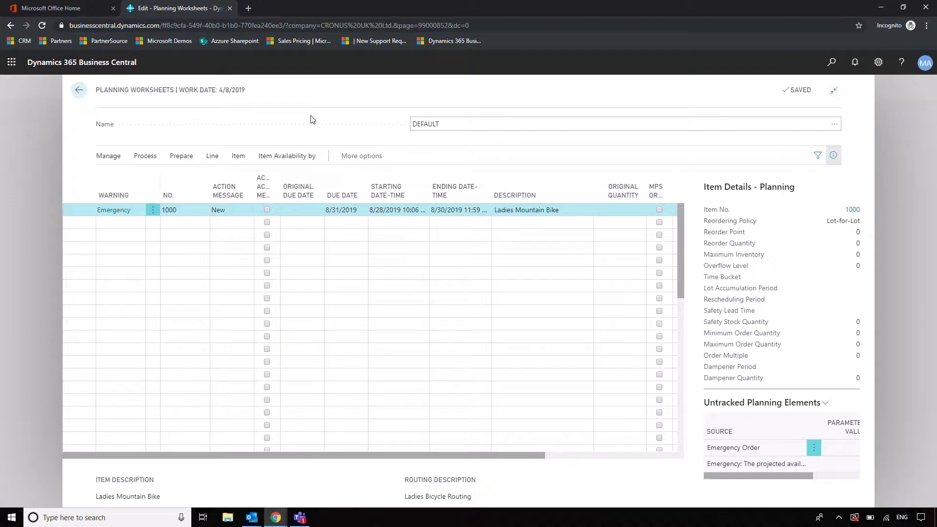
pyautogui.click(267, 210)
pyautogui.click(181, 156)
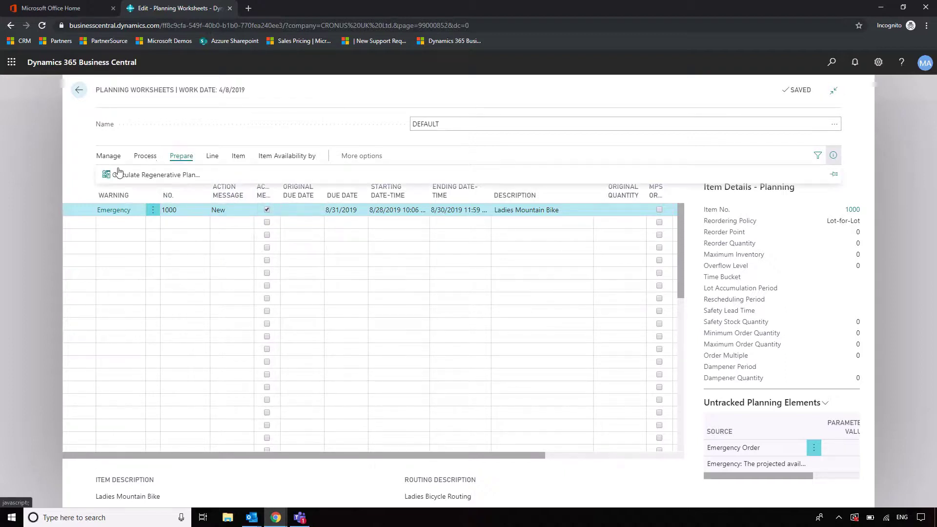
pyautogui.click(137, 158)
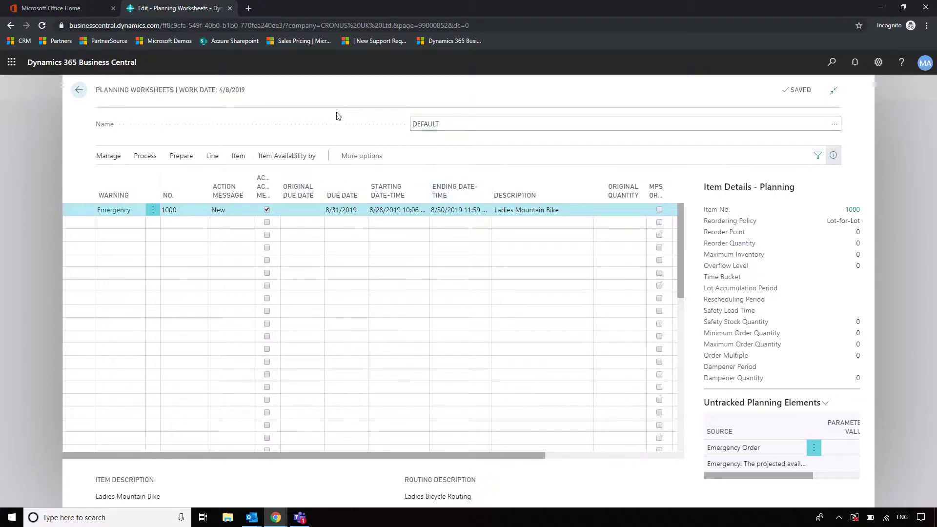
# - Calculate an MRP-only regenerative plan for 9/1/2019–10/31/2019, with MPS switched off
pyautogui.click(182, 156)
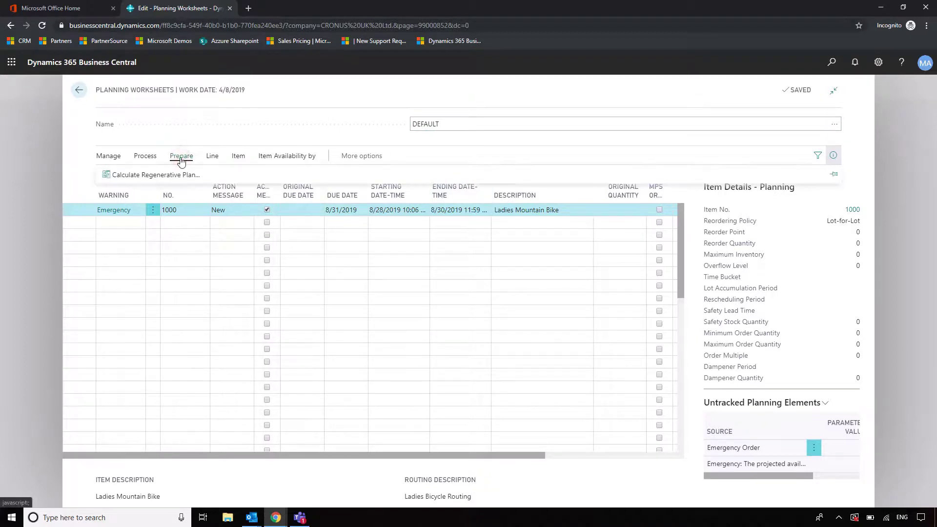
pyautogui.click(155, 171)
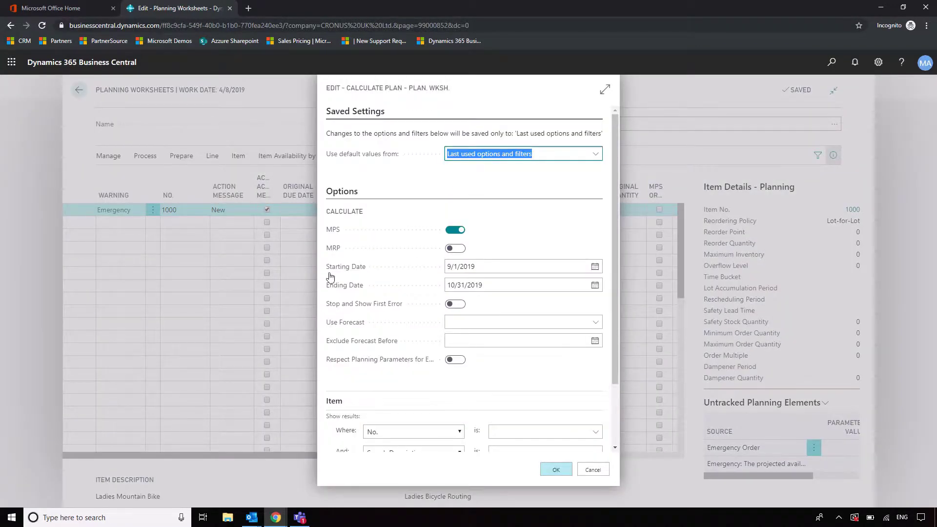
pyautogui.click(457, 231)
pyautogui.click(456, 249)
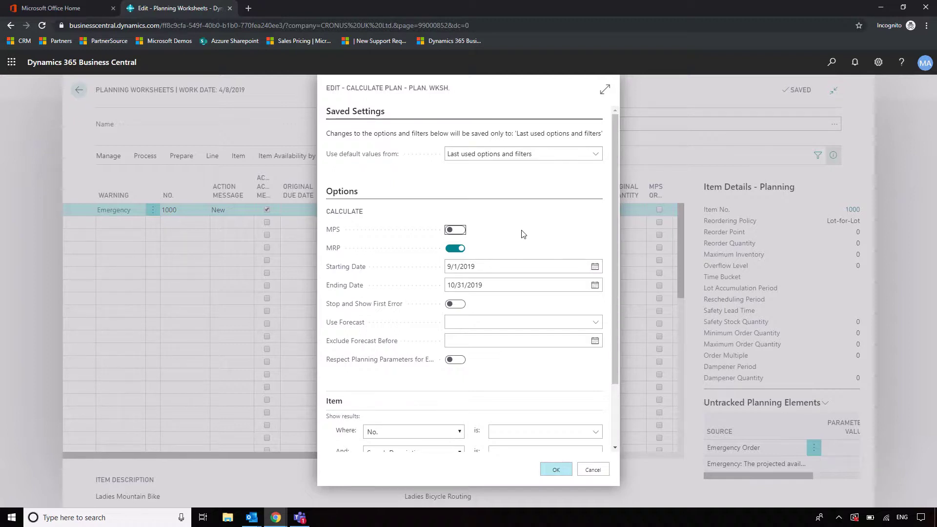
pyautogui.scroll(-2, 542, 387)
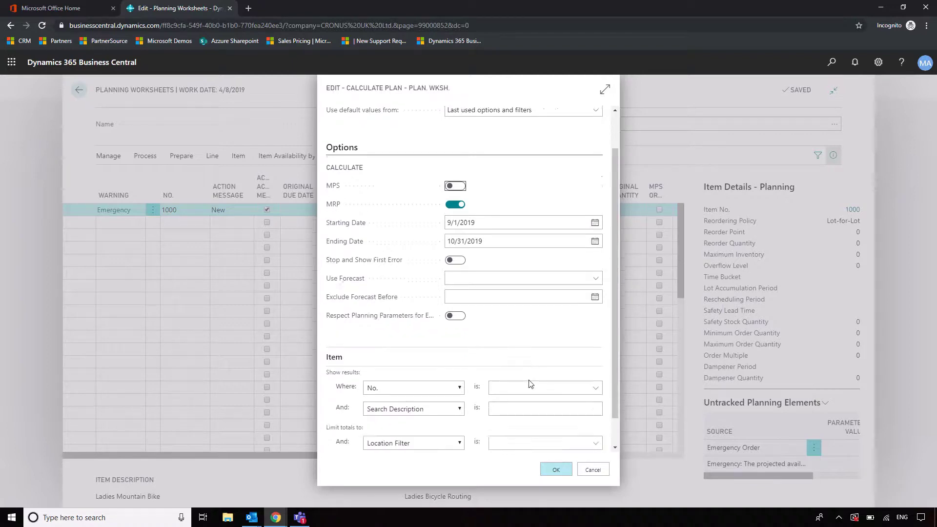
pyautogui.click(556, 469)
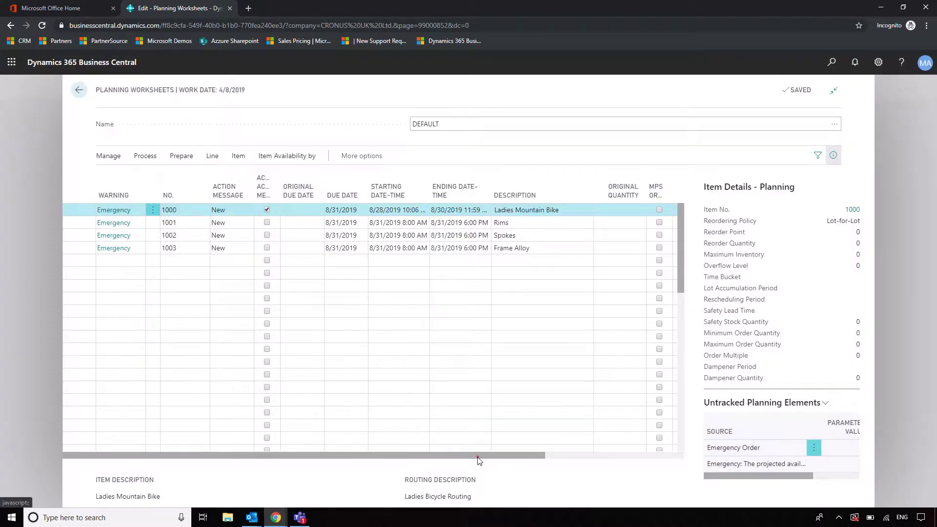
# - Accept the action messages on the Rims, Spokes and Frame Alloy lines
pyautogui.moveTo(478, 459); pyautogui.dragTo(303, 438)
pyautogui.click(267, 223)
pyautogui.click(267, 235)
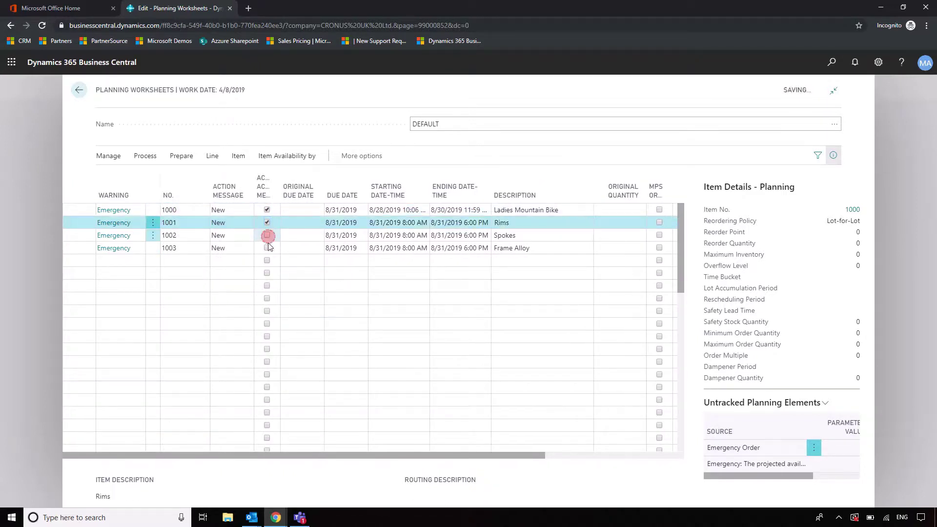
pyautogui.click(267, 248)
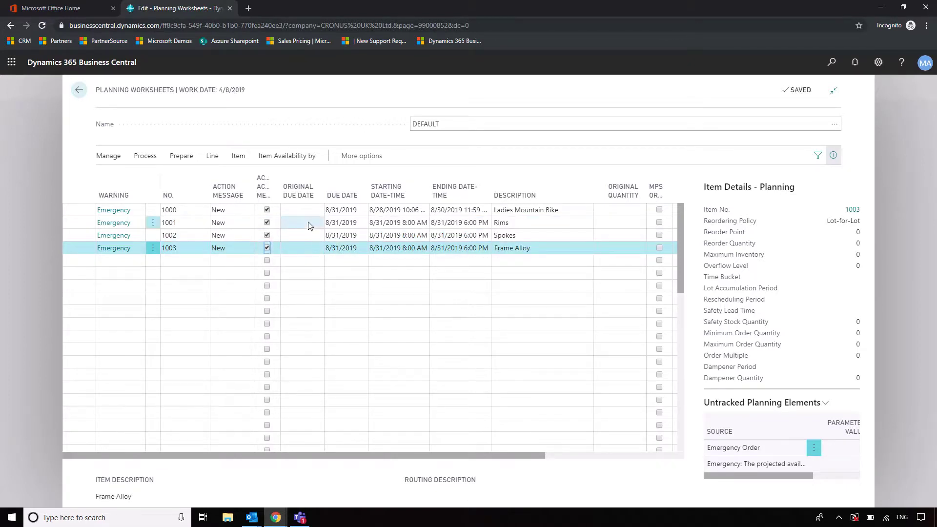
# - Carry out the action messages as Firm Planned production orders and Make Purch. Orders
pyautogui.click(182, 160)
pyautogui.click(144, 161)
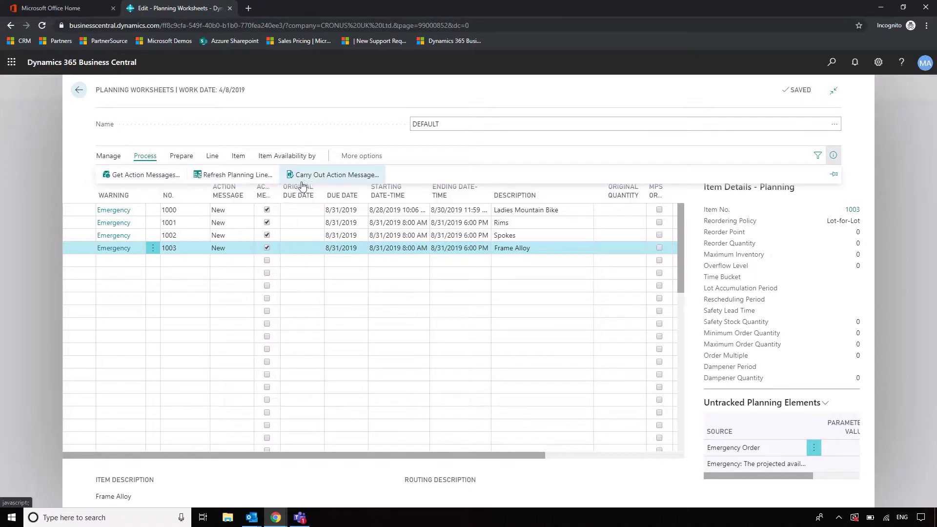
pyautogui.click(318, 176)
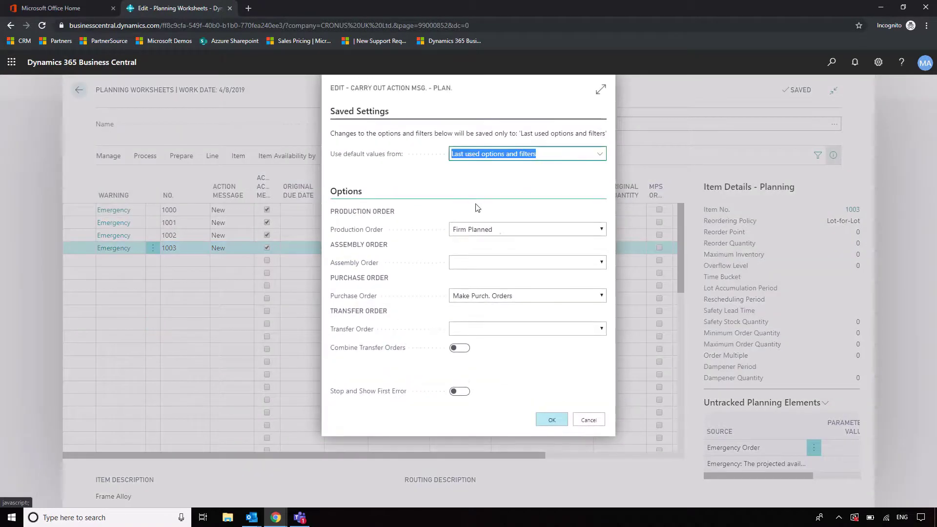
pyautogui.click(495, 229)
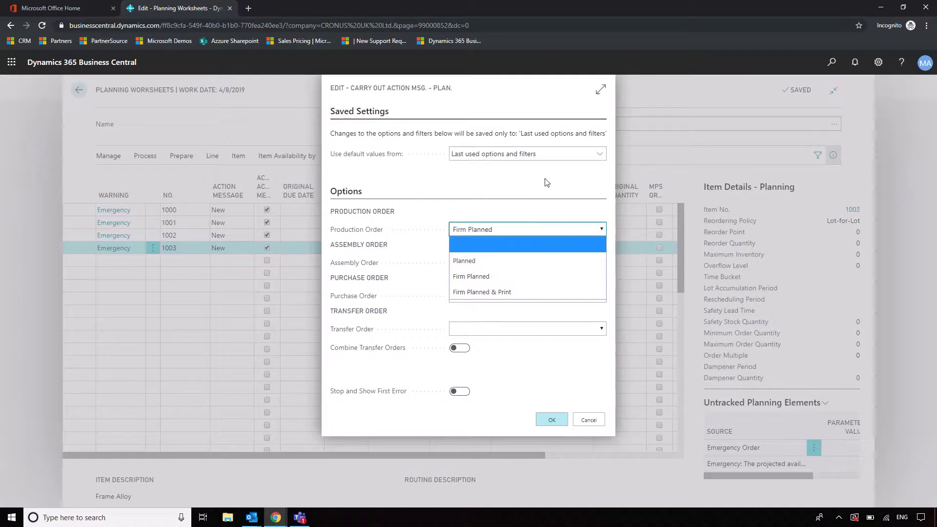
pyautogui.click(522, 231)
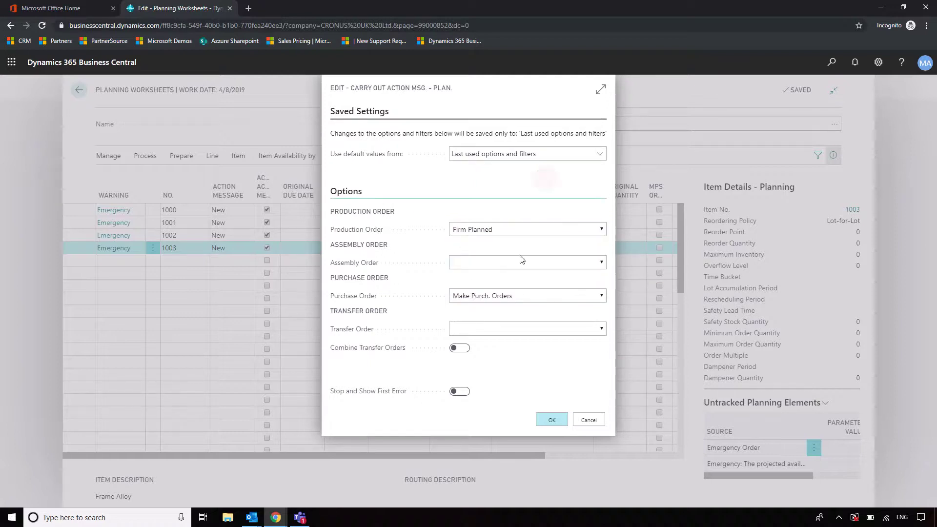
pyautogui.click(512, 297)
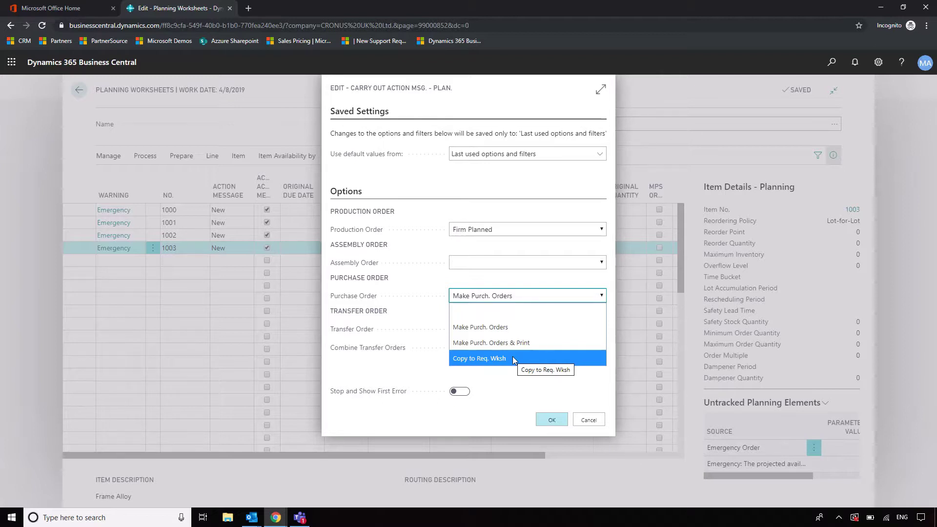
pyautogui.click(385, 381)
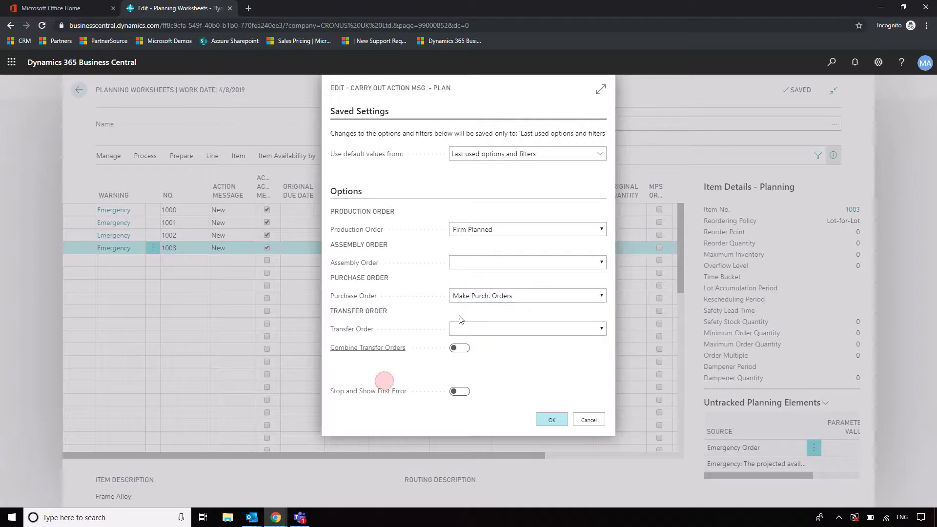
pyautogui.click(551, 420)
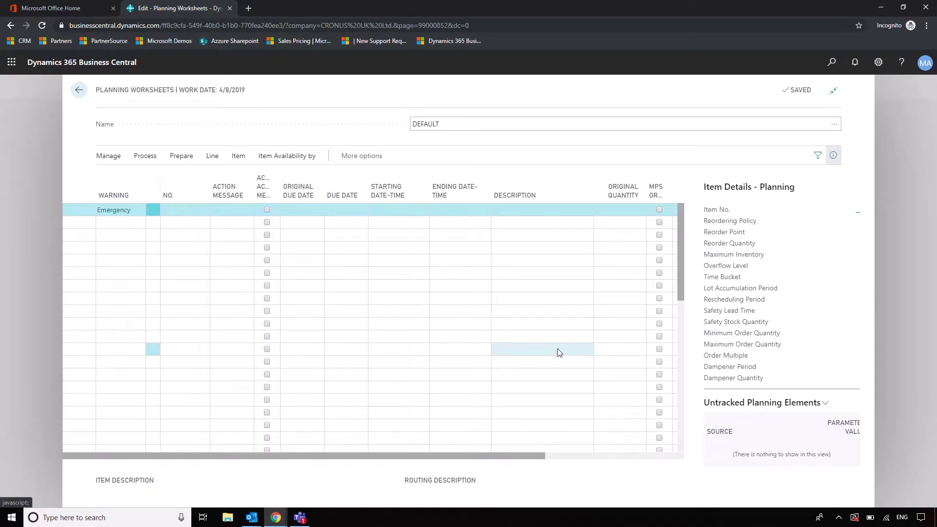
# - Return home and open the item card for 1000 Ladies Mountain Bike from Product Design
pyautogui.press('Escape')
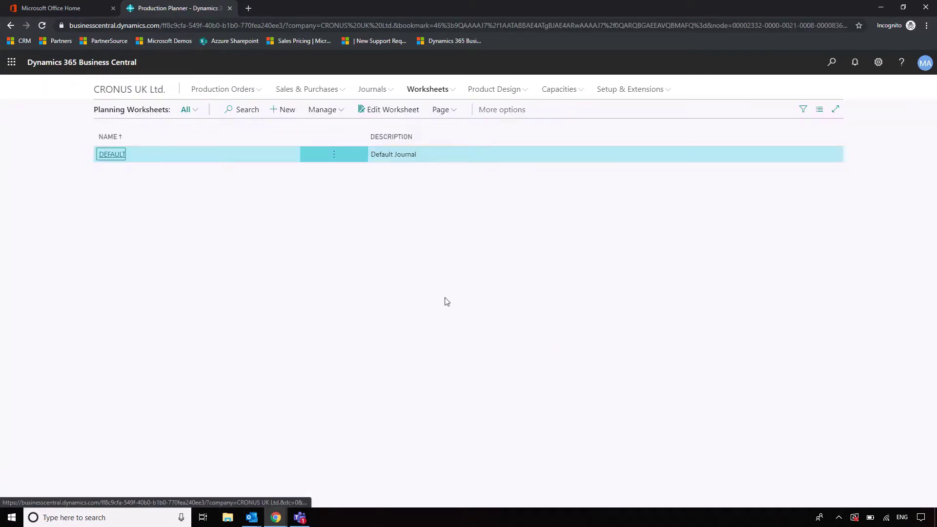
pyautogui.press('Escape')
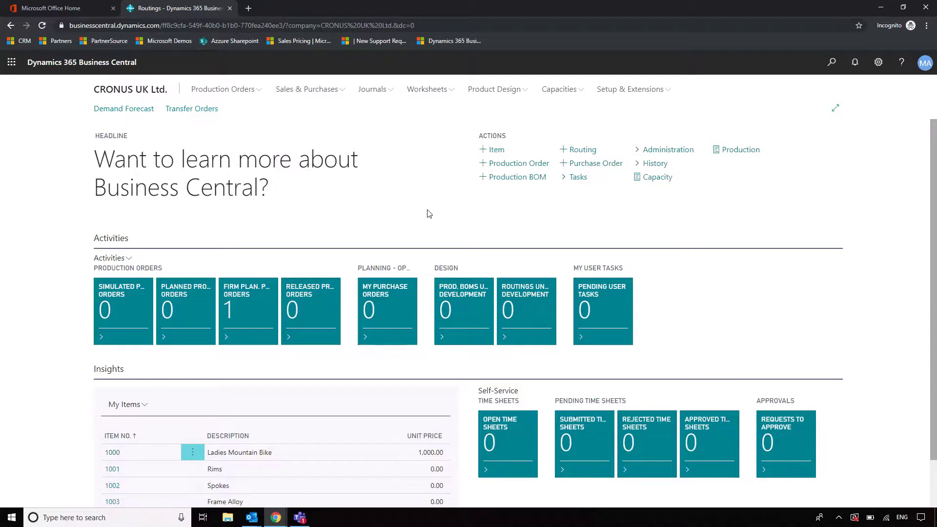
pyautogui.click(507, 91)
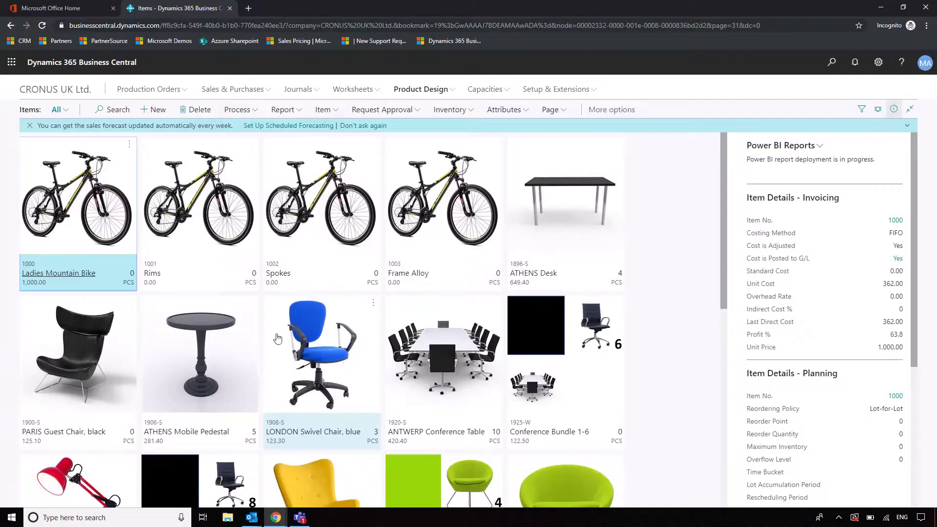
pyautogui.press('Return')
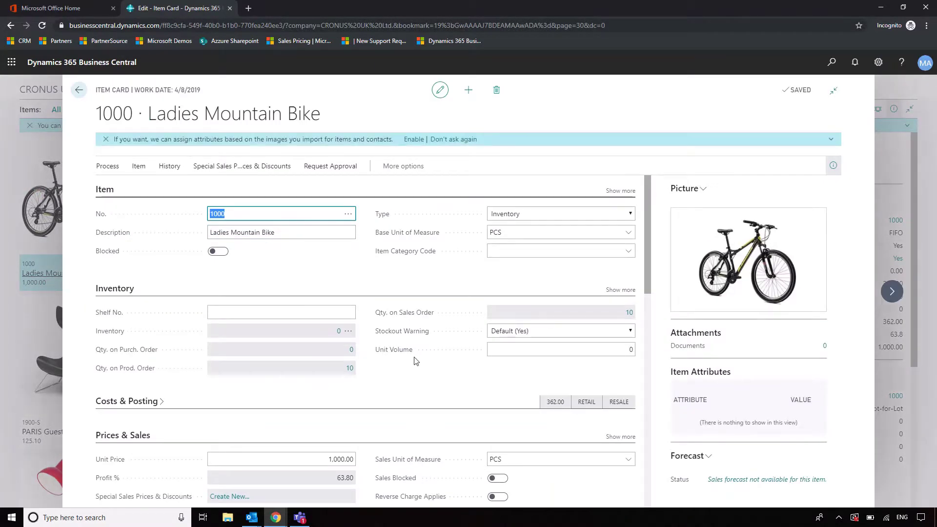
# - Show the item card's Navigate options, including Bill of Materials
pyautogui.scroll(-10, 479, 379)
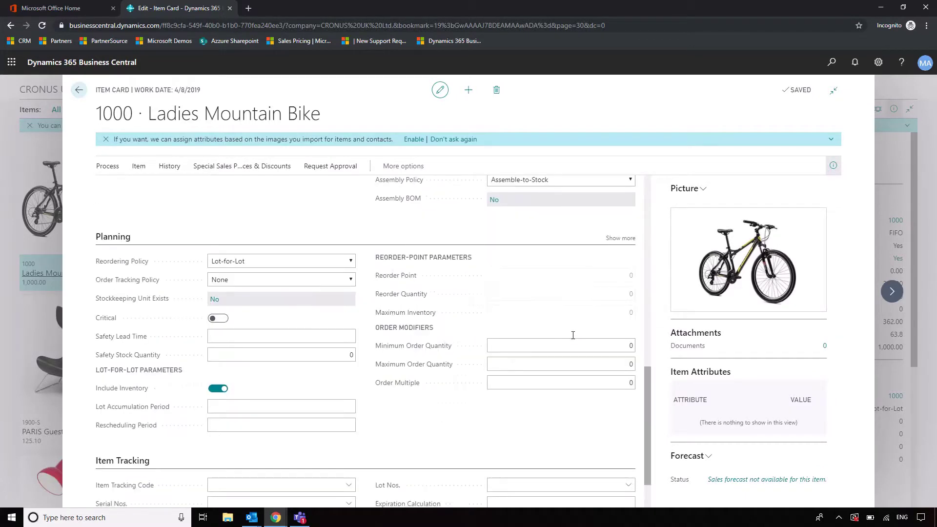
pyautogui.scroll(4, 548, 255)
pyautogui.scroll(8, 552, 217)
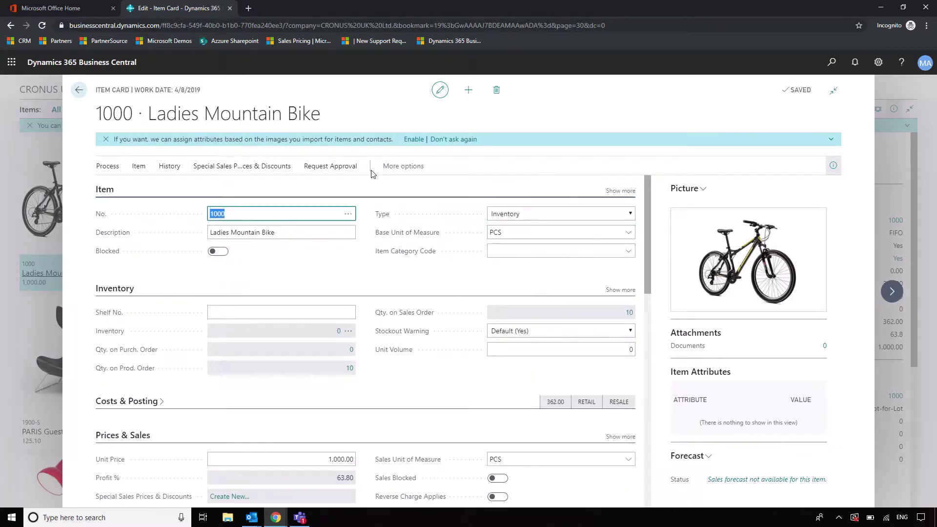
pyautogui.click(403, 166)
pyautogui.click(432, 166)
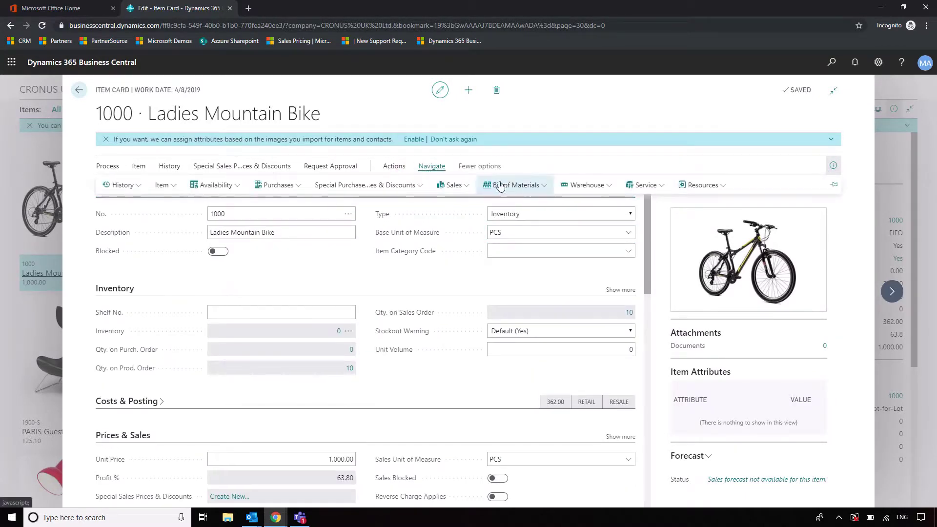
# - View the Ladies Mountain Bike BOM structure, stepping through the Rims and Spokes components
pyautogui.click(517, 185)
pyautogui.click(506, 205)
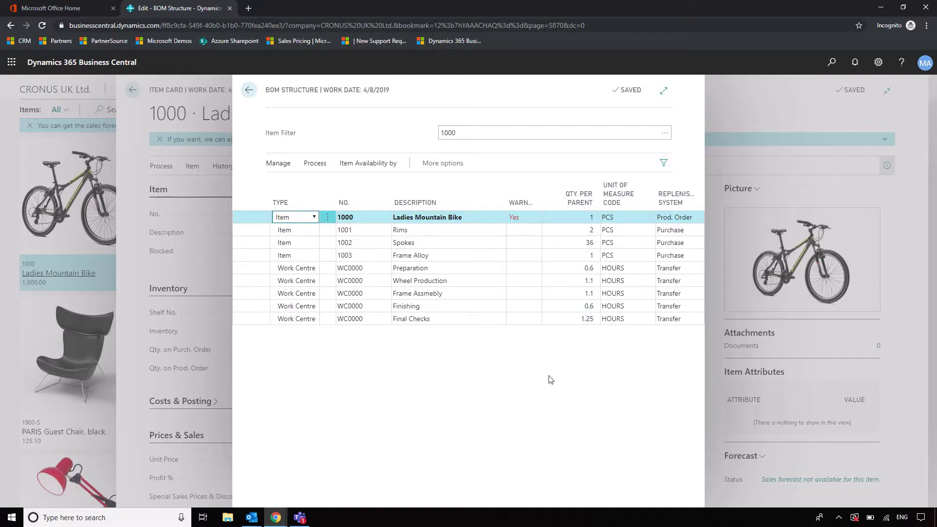
pyautogui.press('Down')
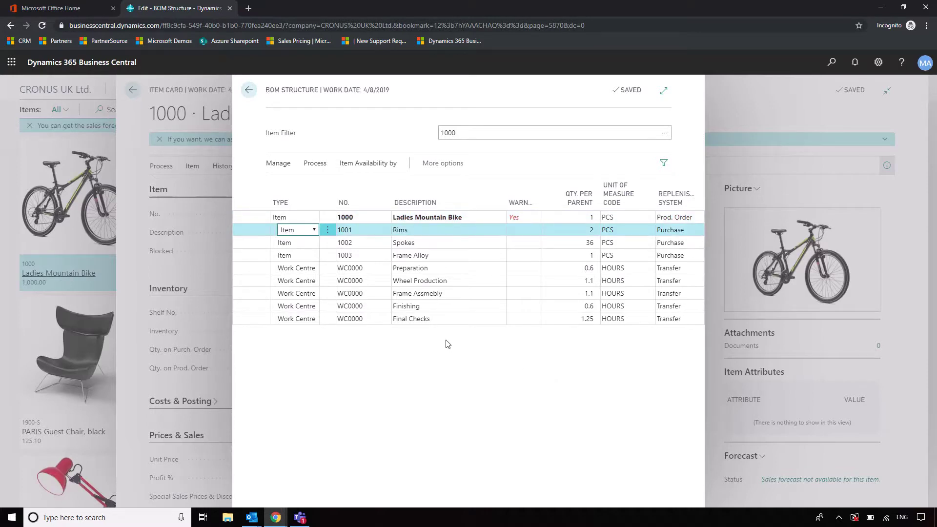
pyautogui.press('Down')
pyautogui.click(248, 90)
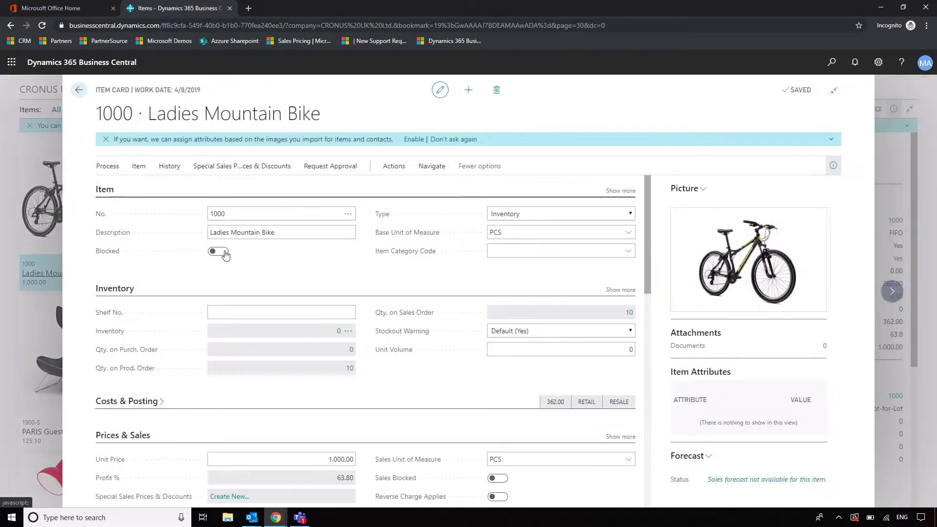
# - Keep the Lot-for-Lot reordering policy and close the item card
pyautogui.scroll(-5, 205, 273)
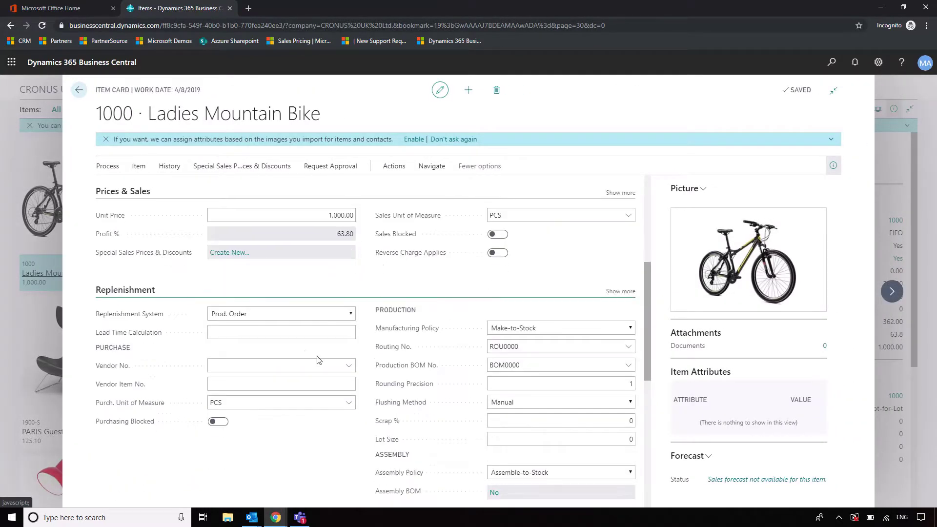
pyautogui.scroll(-7, 347, 303)
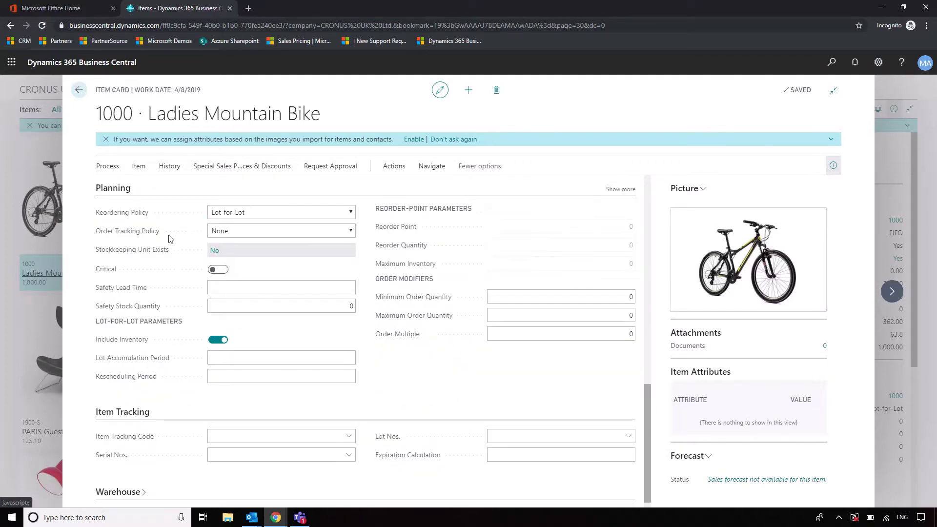
pyautogui.click(318, 212)
pyautogui.click(495, 395)
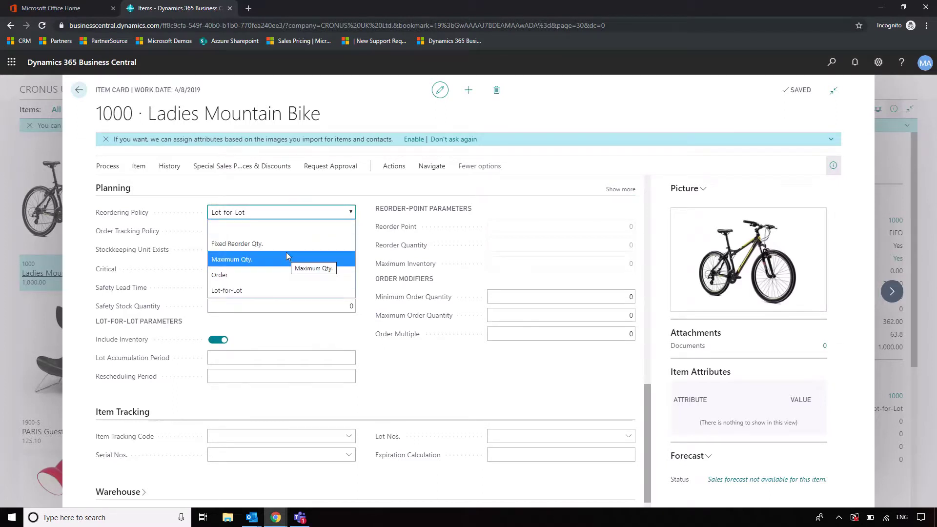
pyautogui.click(447, 380)
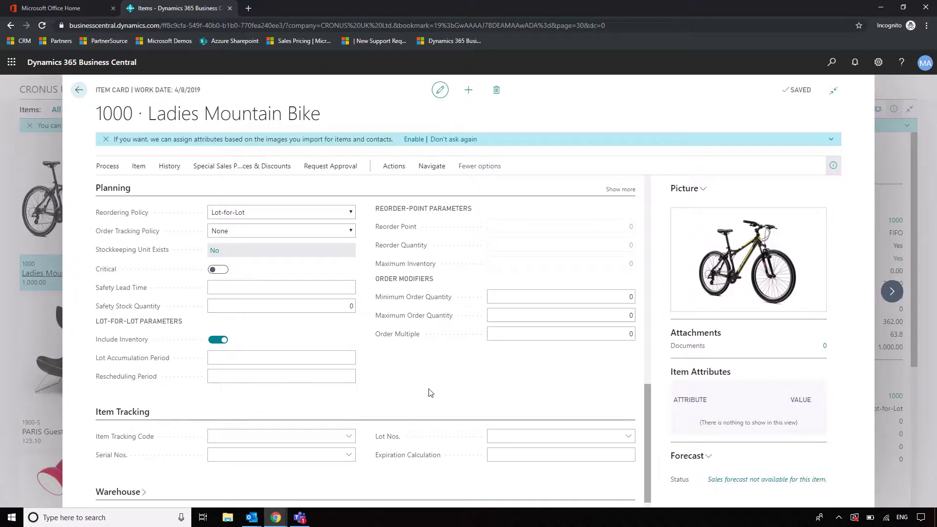
pyautogui.press('Escape')
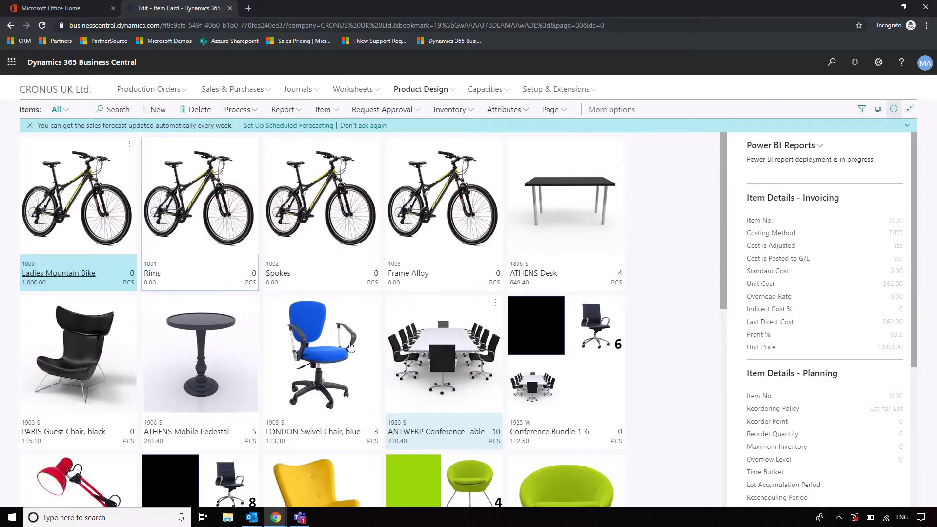
pyautogui.scroll(-15, 377, 308)
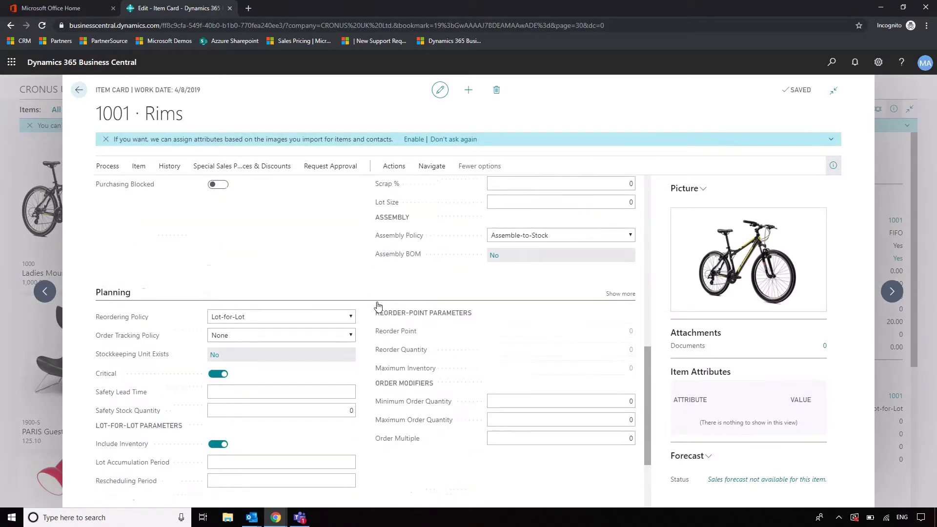
pyautogui.scroll(-3, 376, 308)
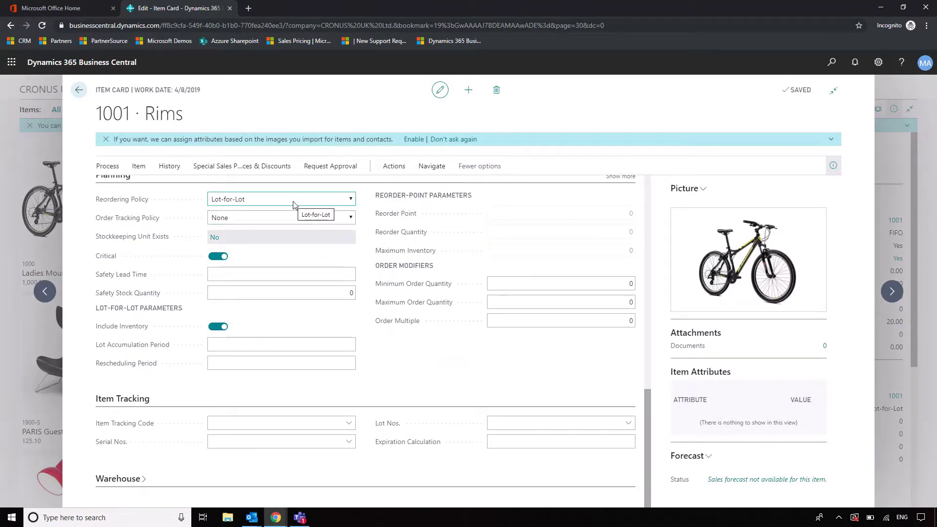
pyautogui.scroll(2, 294, 204)
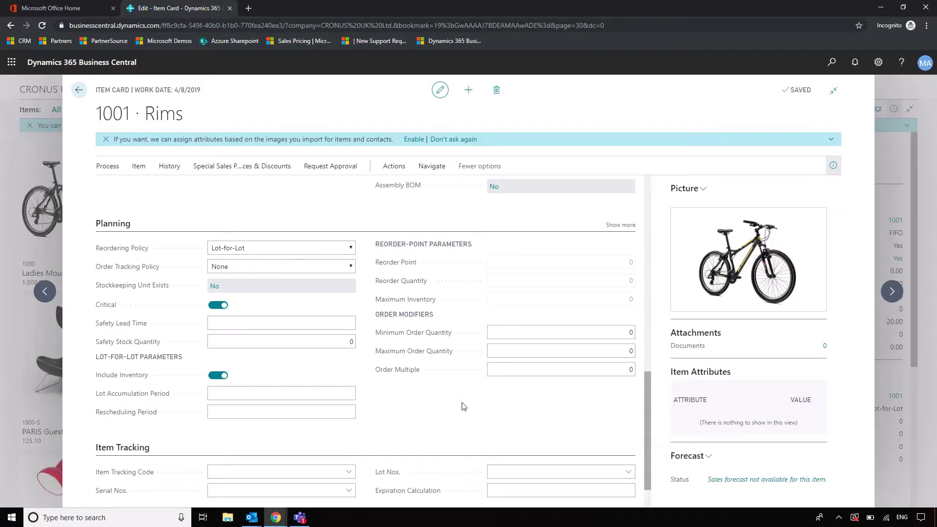
pyautogui.click(292, 248)
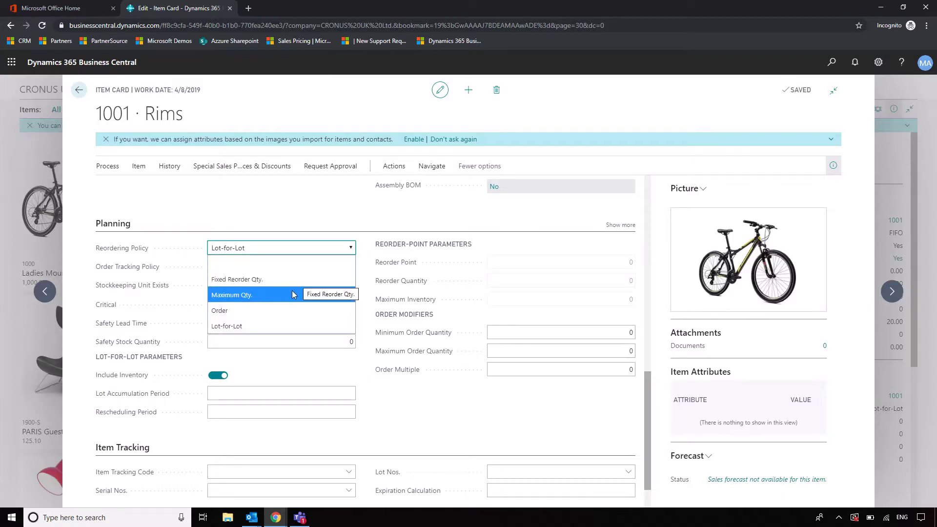
pyautogui.click(453, 431)
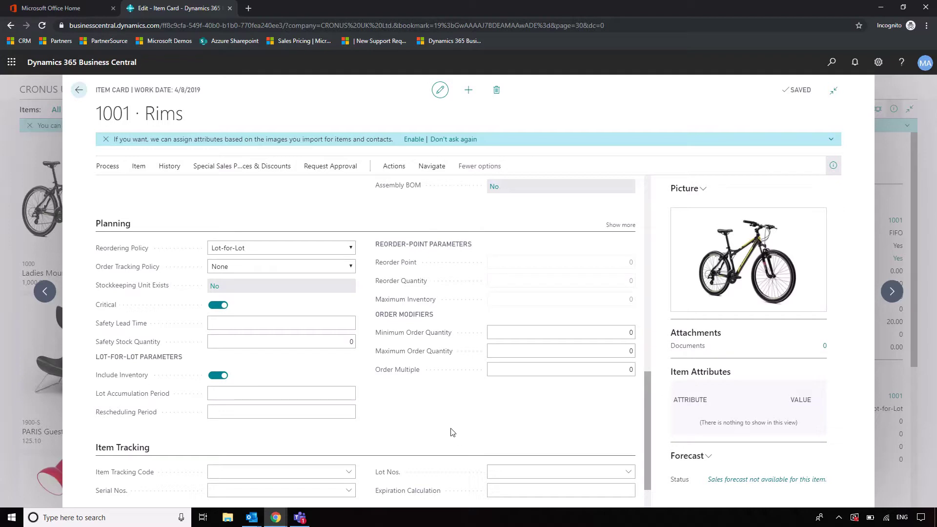
pyautogui.click(441, 425)
pyautogui.click(259, 394)
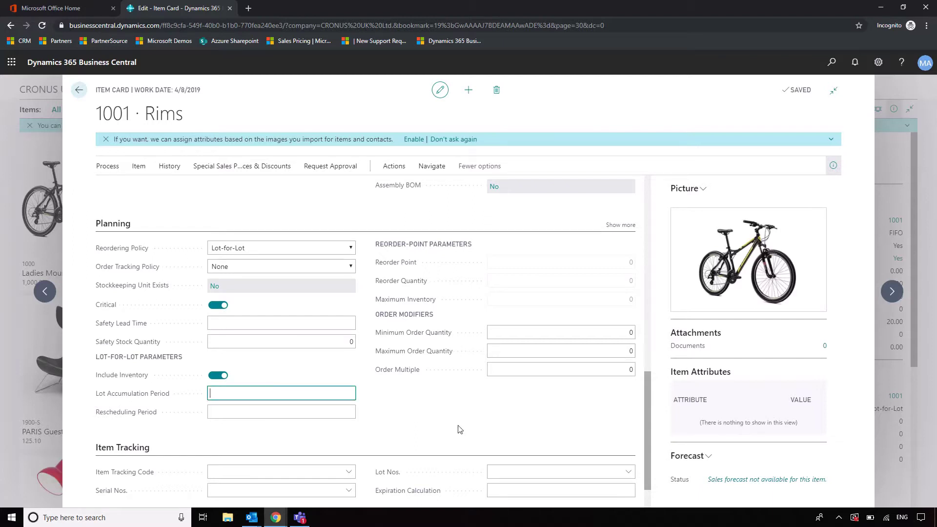
pyautogui.write('1W')
pyautogui.press('BackSpace')
pyautogui.press('BackSpace')
pyautogui.write('7D')
pyautogui.press('BackSpace')
pyautogui.press('BackSpace')
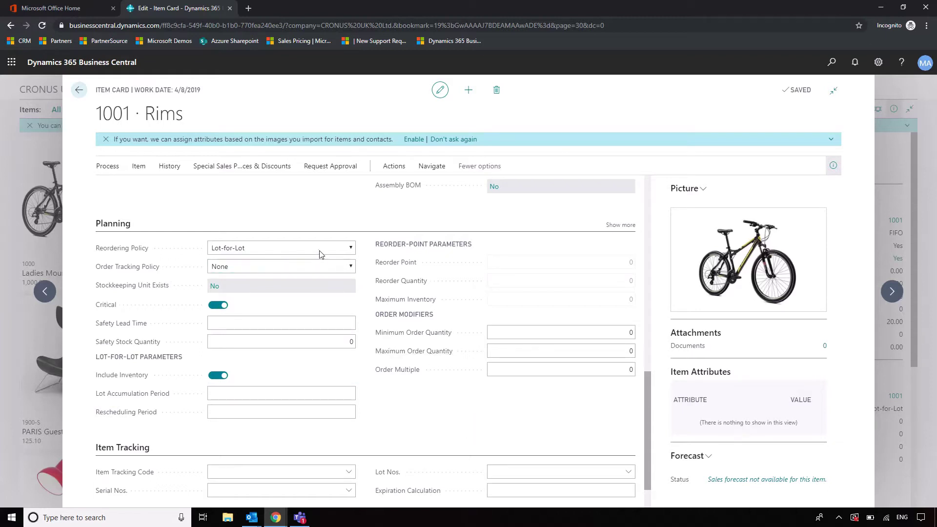
pyautogui.click(319, 250)
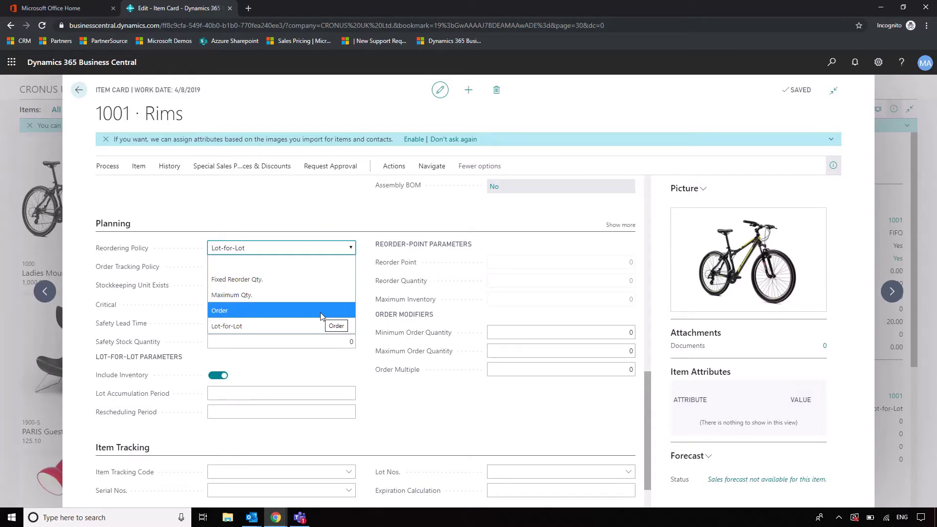
pyautogui.click(313, 326)
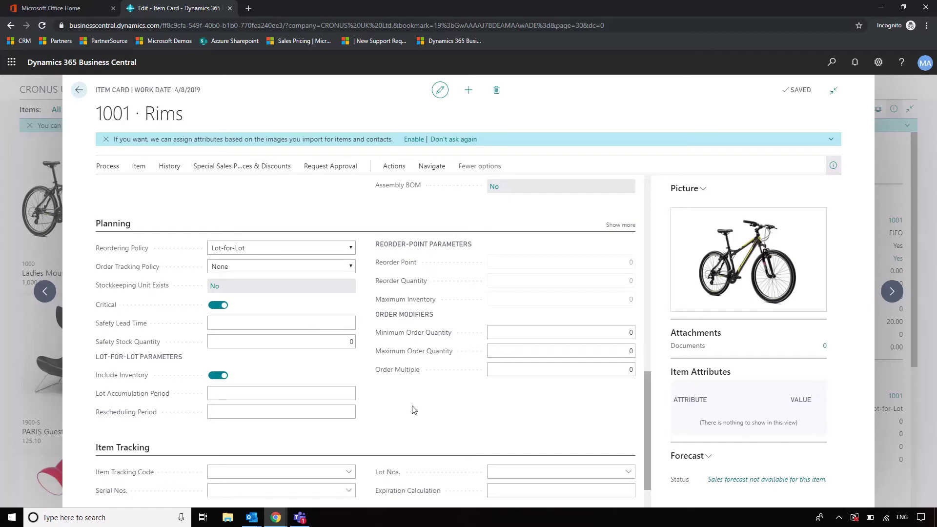
pyautogui.scroll(5, 414, 410)
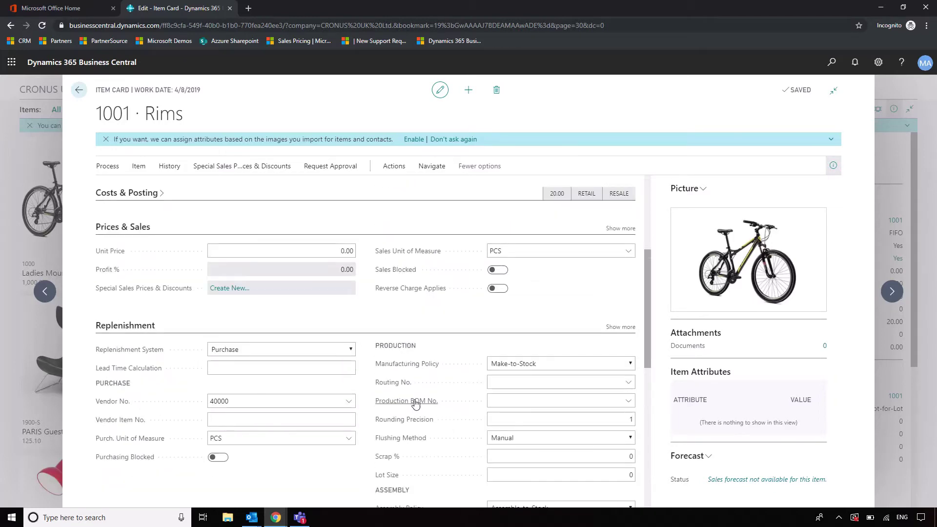
pyautogui.press('Escape')
# - Review purchase order 106007 from the Purchase Orders list, then close it
pyautogui.click(238, 89)
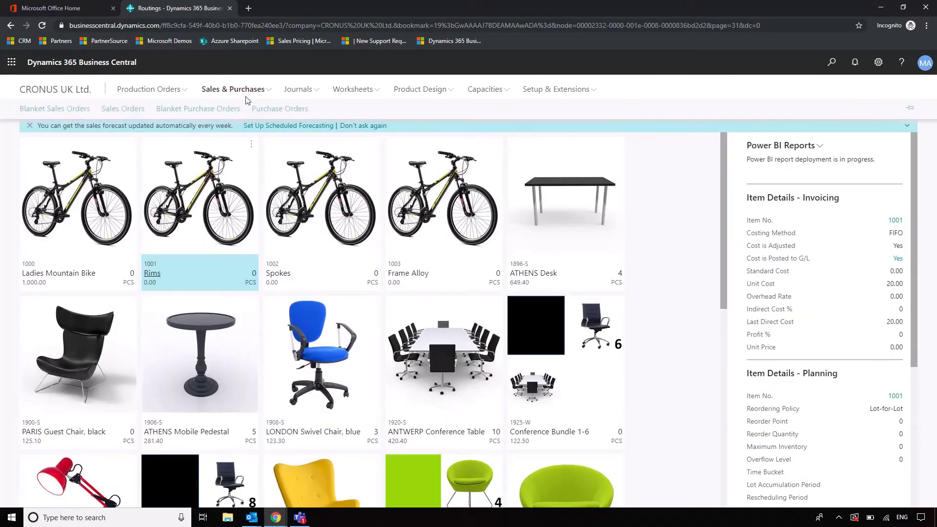
pyautogui.click(277, 112)
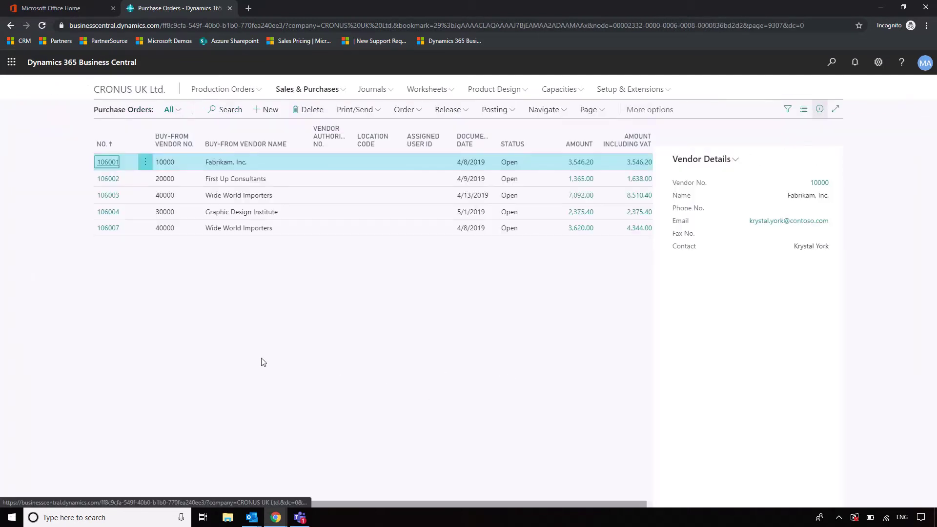
pyautogui.click(102, 231)
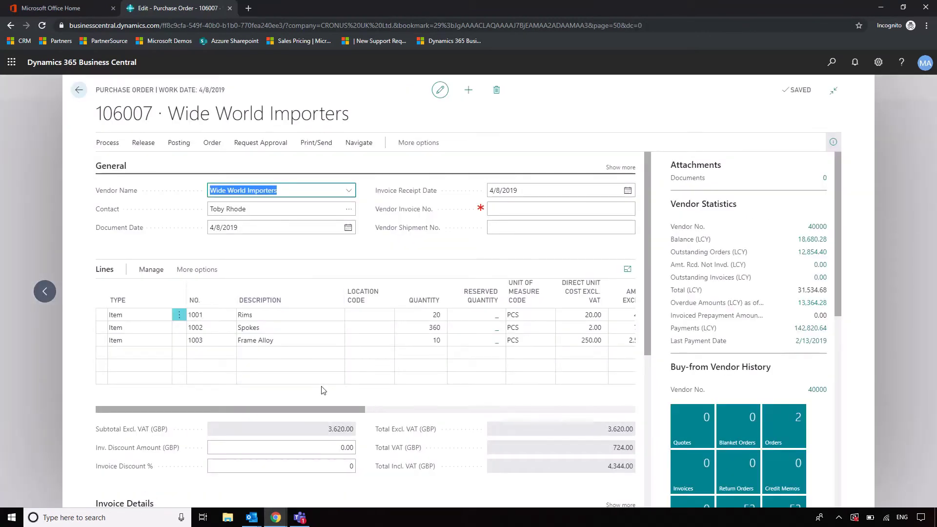
pyautogui.press('Escape')
# - Show the firm planned production orders list at full width, with FP0002 for 10 Ladies Mountain Bikes
pyautogui.press('Escape')
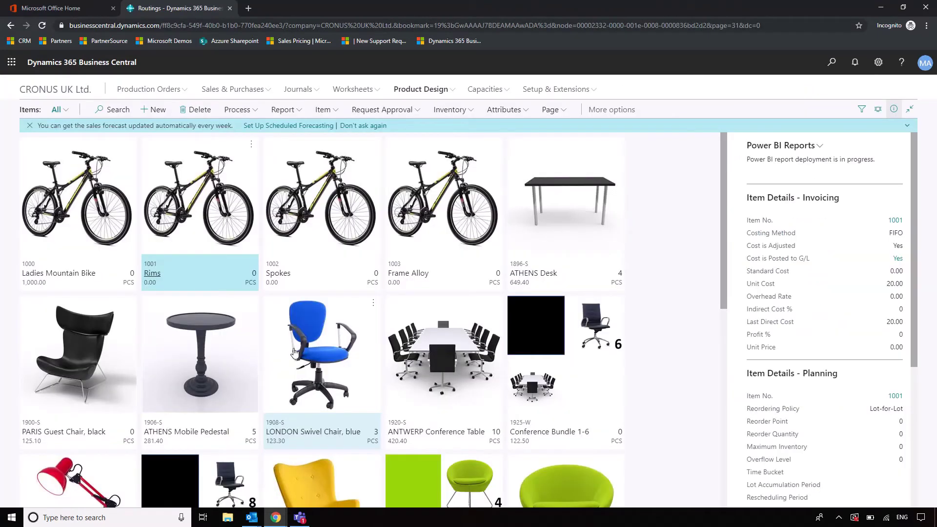
pyautogui.press('Escape')
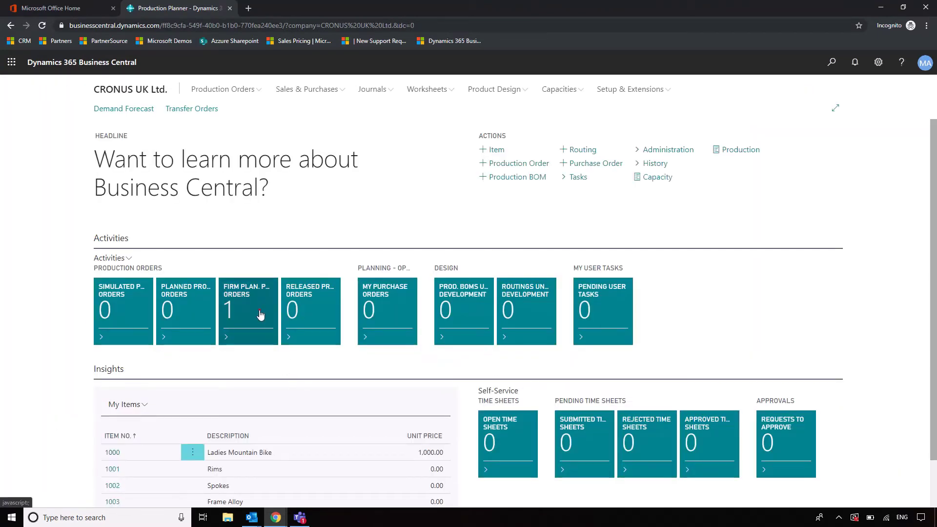
pyautogui.click(259, 315)
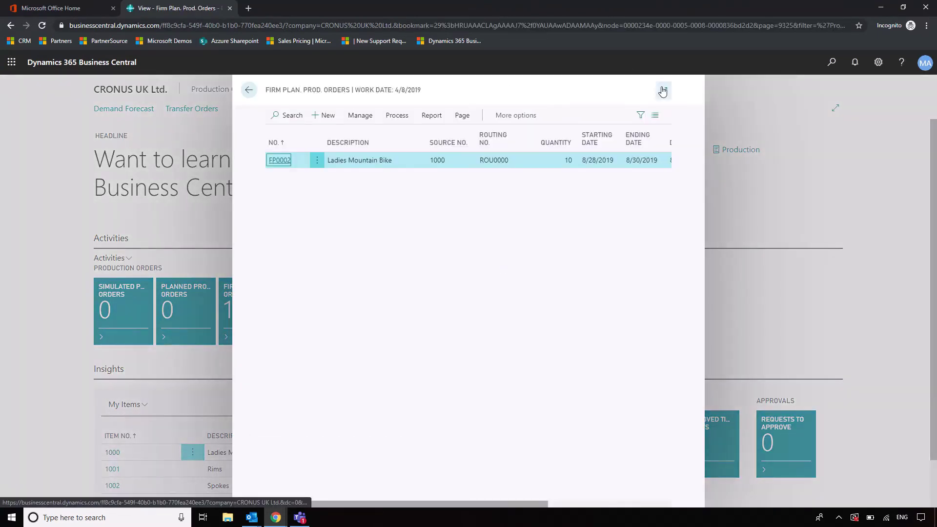
pyautogui.click(664, 91)
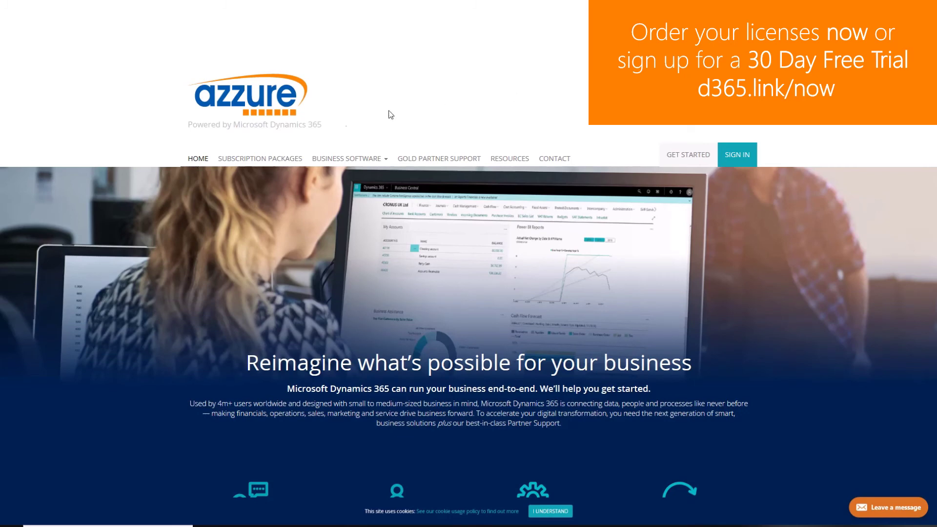
# - Go from Azzure's Subscription Packages page to the Business Central [Premium] product page
pyautogui.click(281, 158)
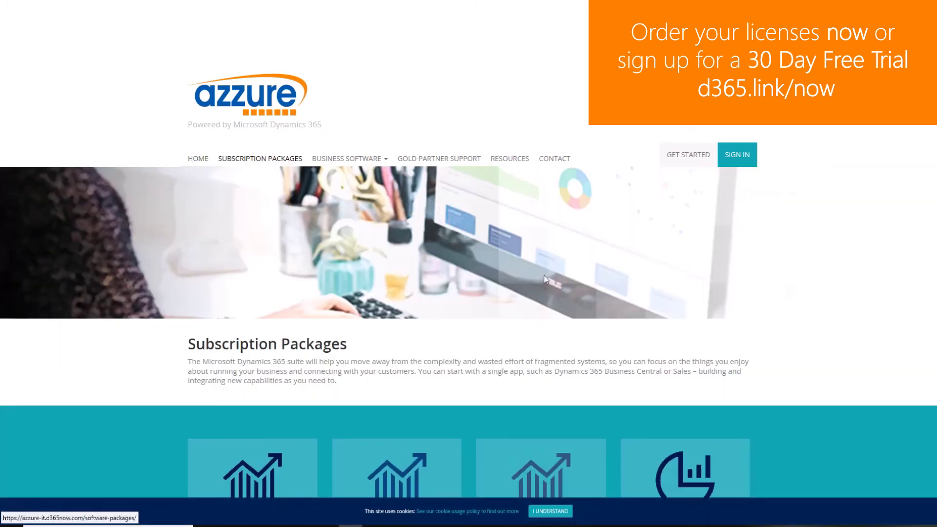
pyautogui.scroll(-3, 814, 273)
pyautogui.scroll(-1, 814, 272)
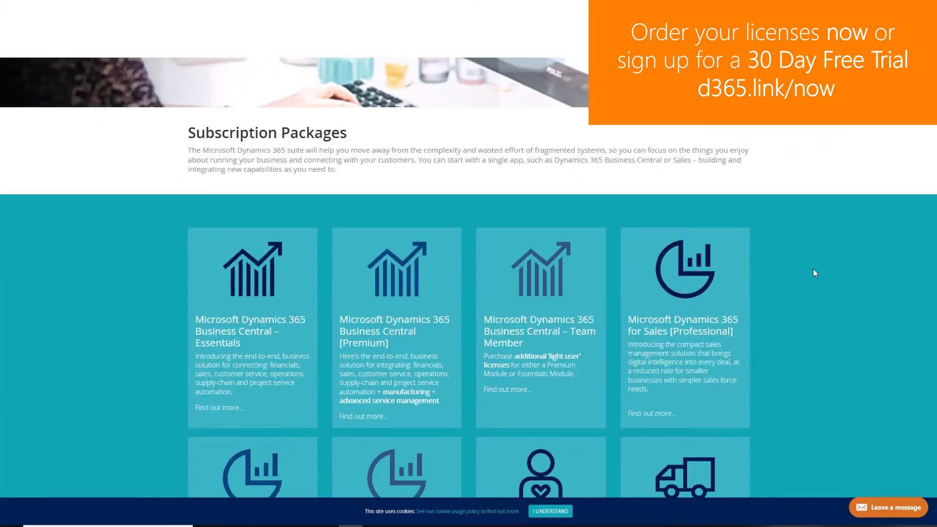
pyautogui.click(423, 291)
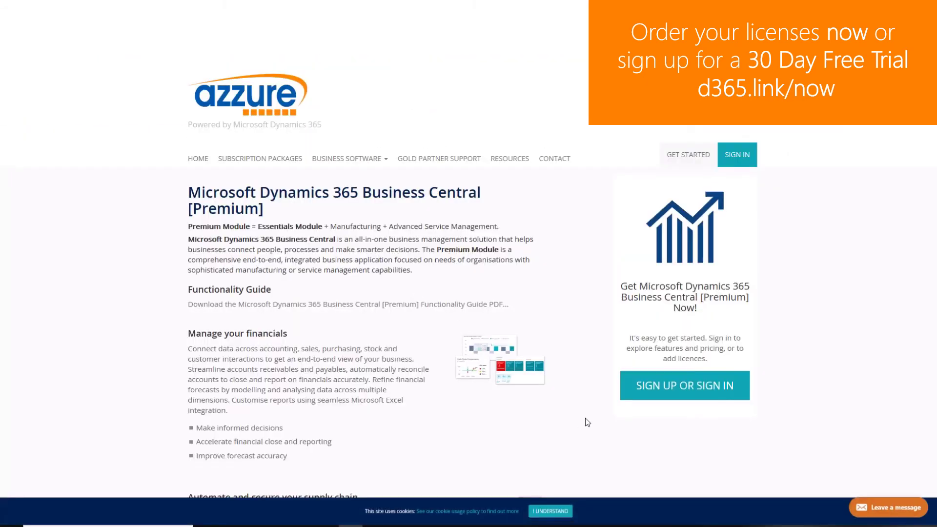
pyautogui.scroll(-1, 587, 422)
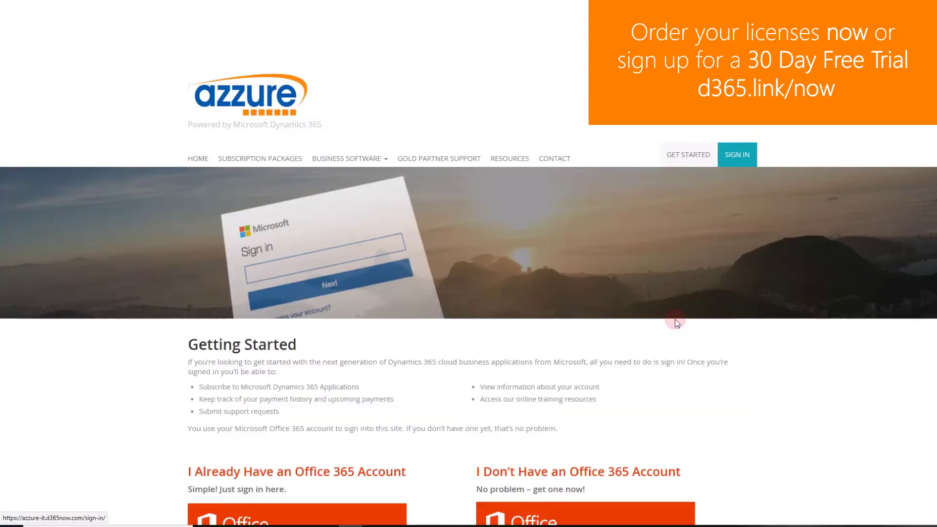